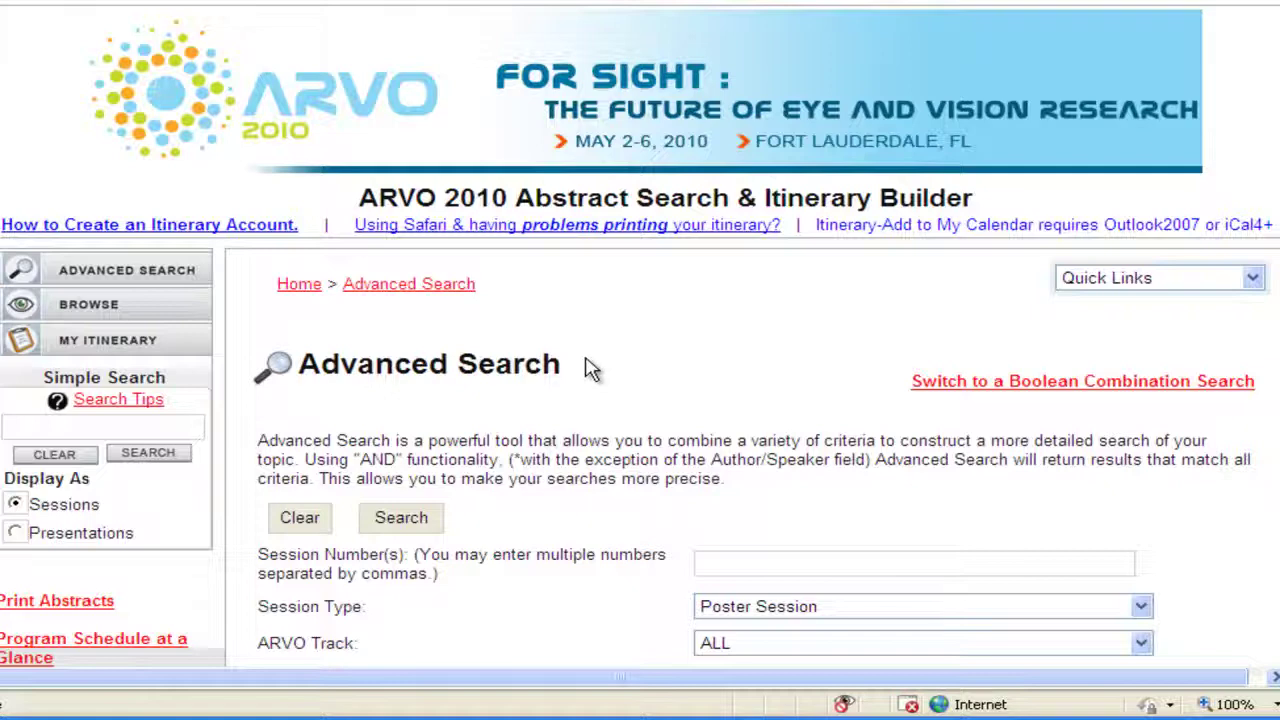
Open the new Itinerary account form, try saving it empty, and return to the My Itinerary login.
click(188, 347)
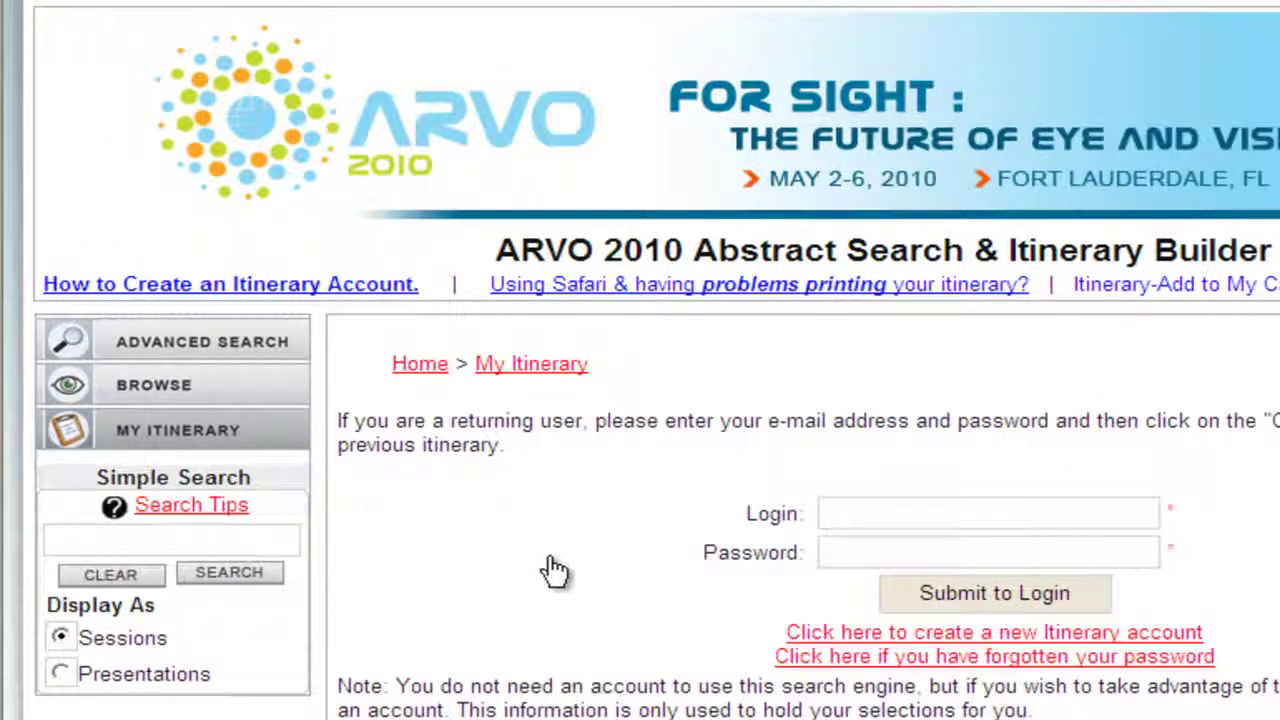
click(1072, 633)
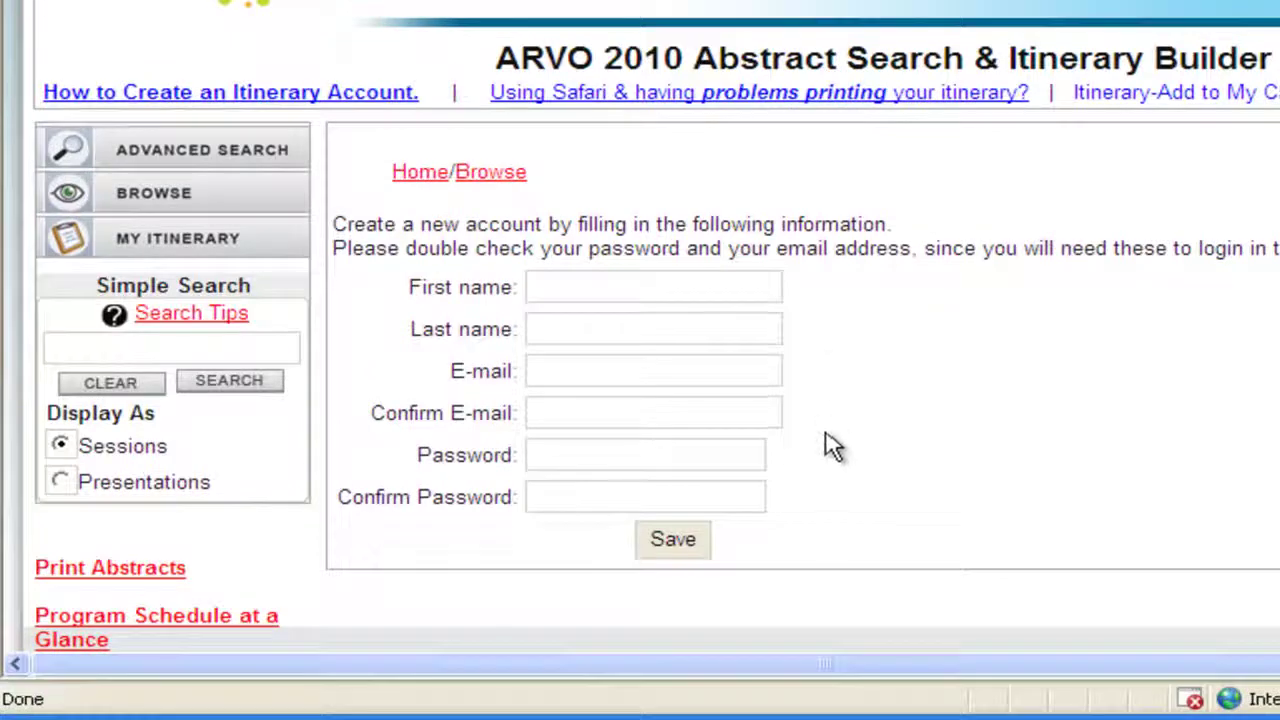
click(690, 543)
click(221, 248)
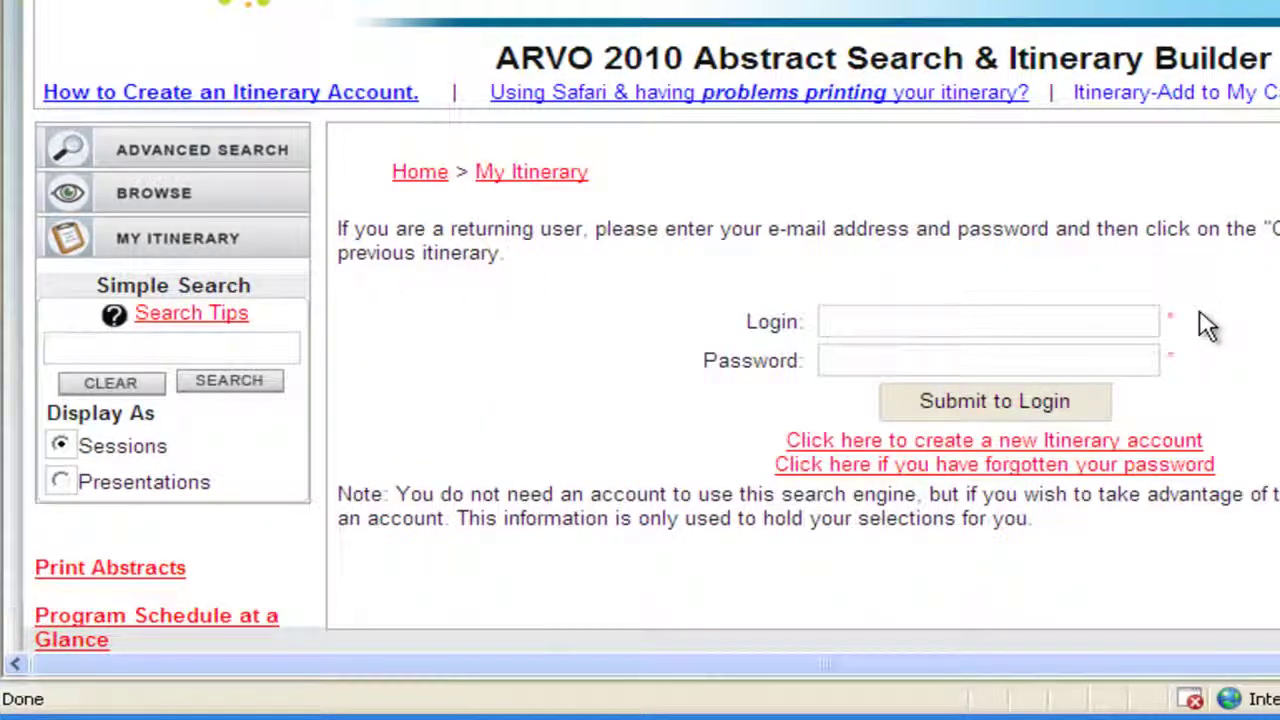
Log in with the saved account e-mail from autocomplete and the account password.
click(1120, 313)
text(etery)
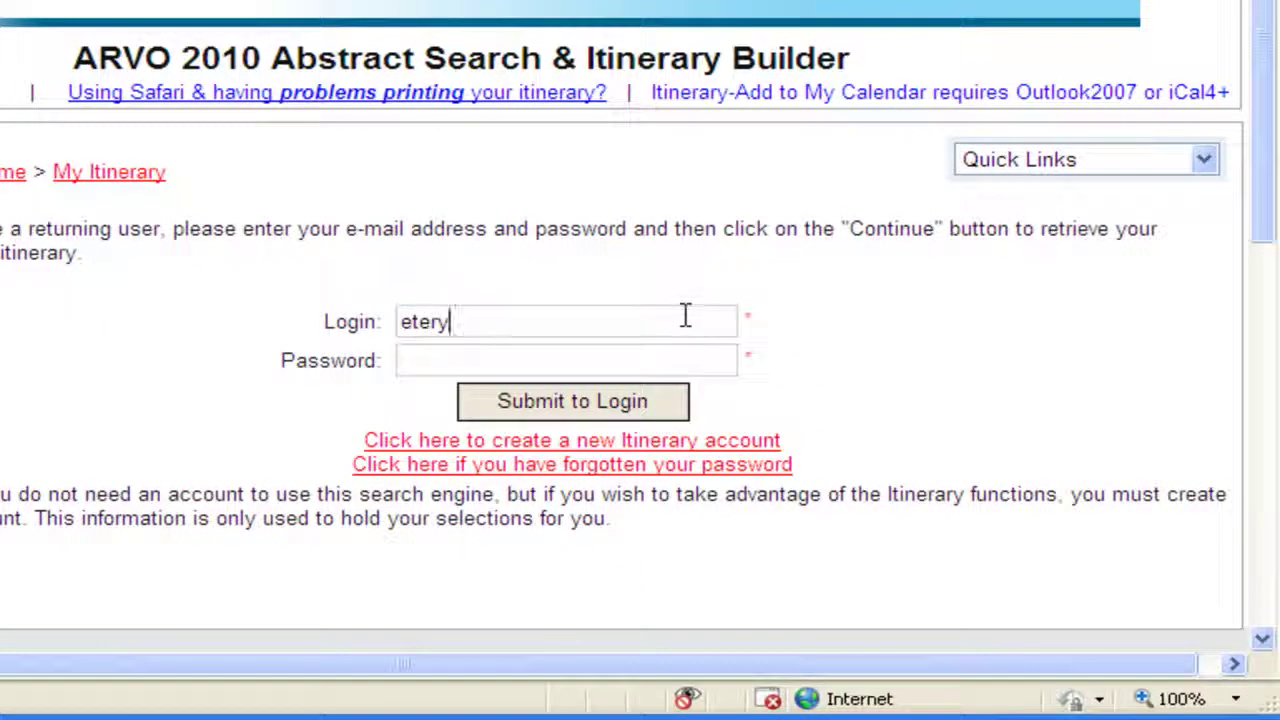
key(BackSpace)
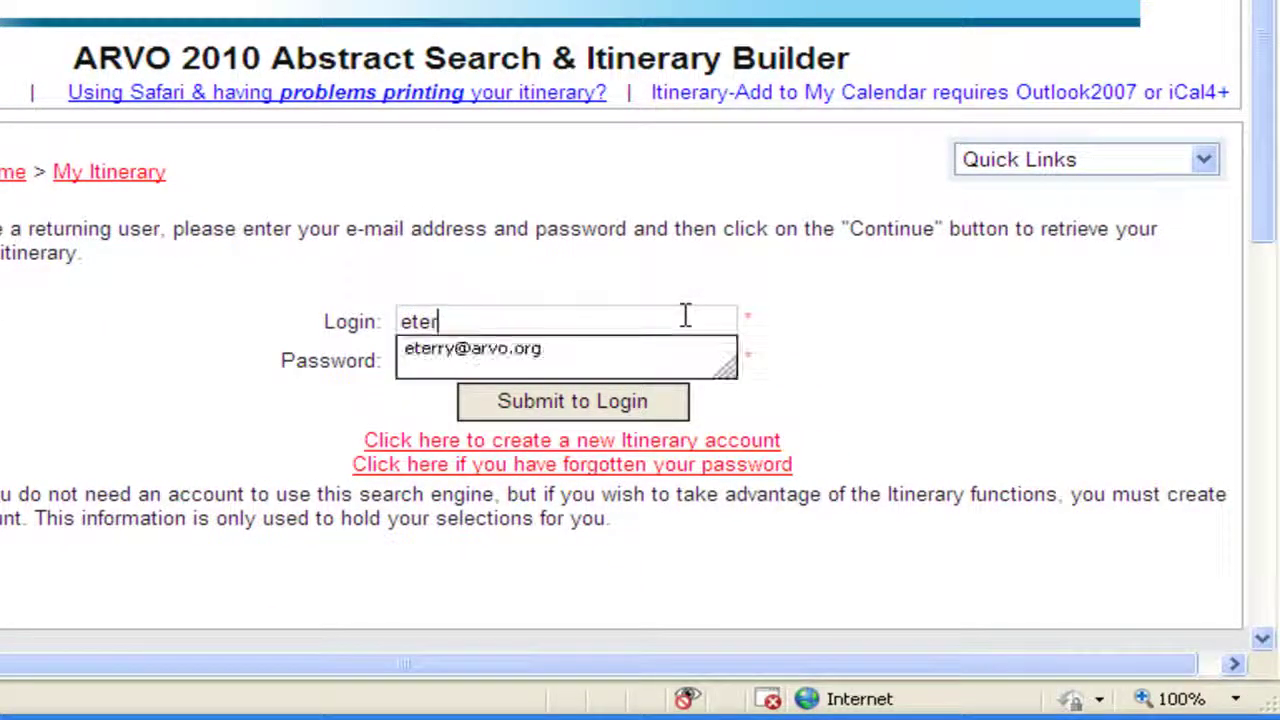
click(560, 350)
text(•••••)
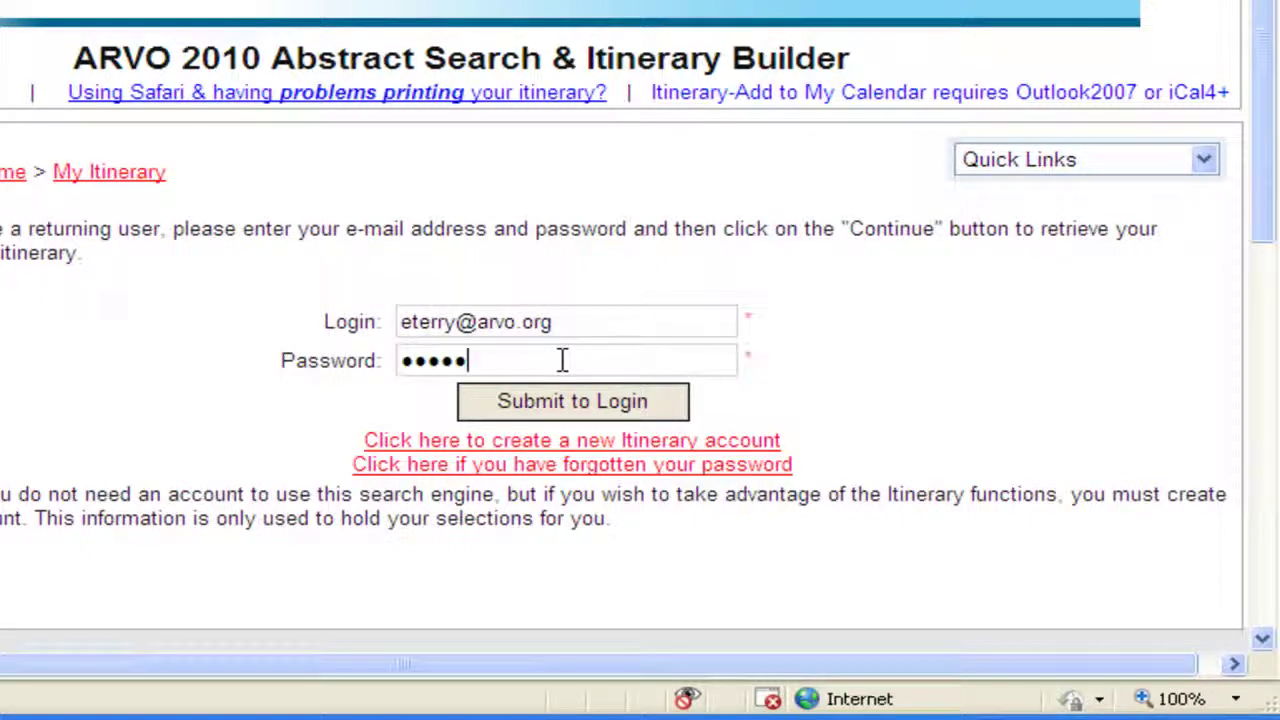
text(•••)
click(553, 415)
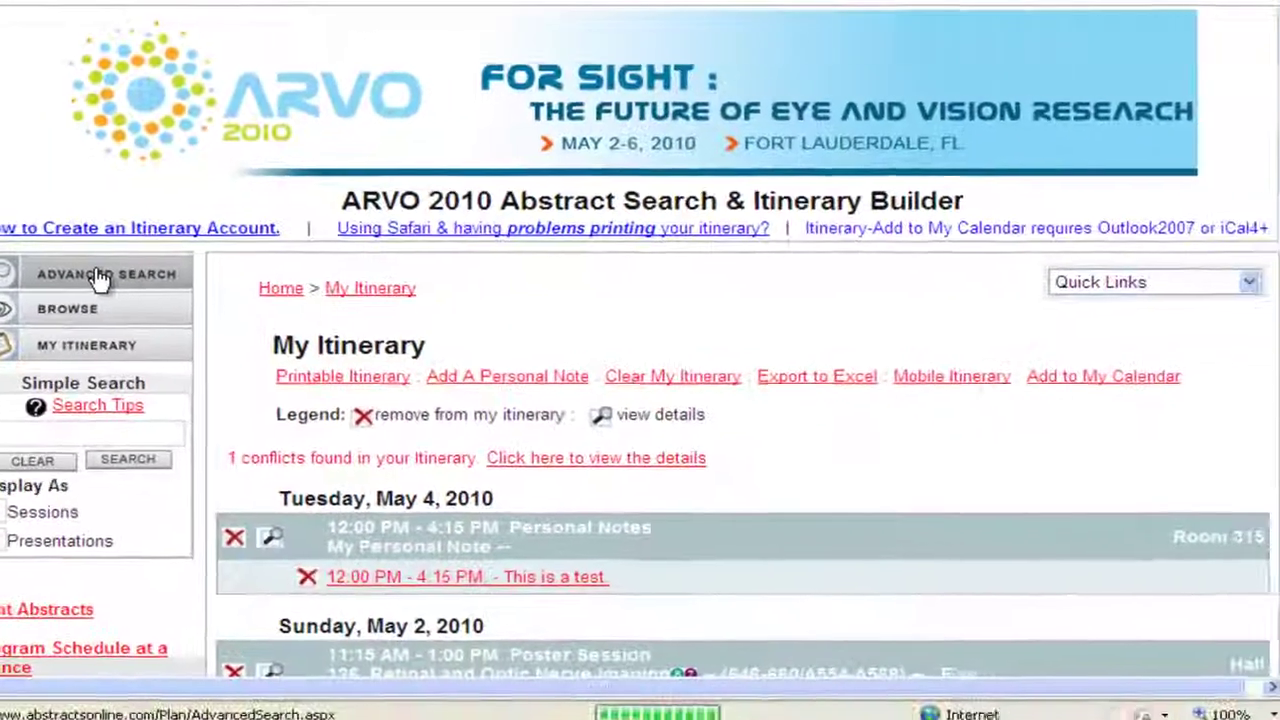
Run an advanced Presentations search restricted to itinerary items, giving 131 results.
click(195, 345)
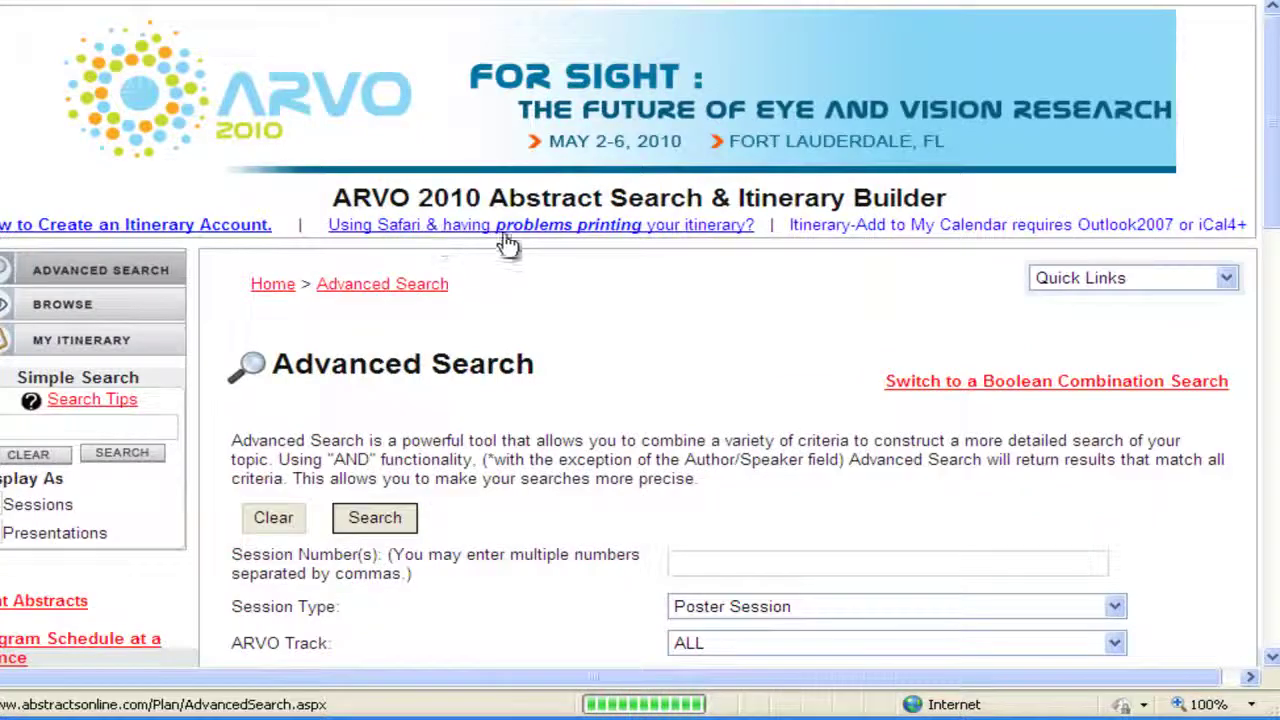
drag(1274, 212, 1273, 512)
scroll(738, 530, down, 2)
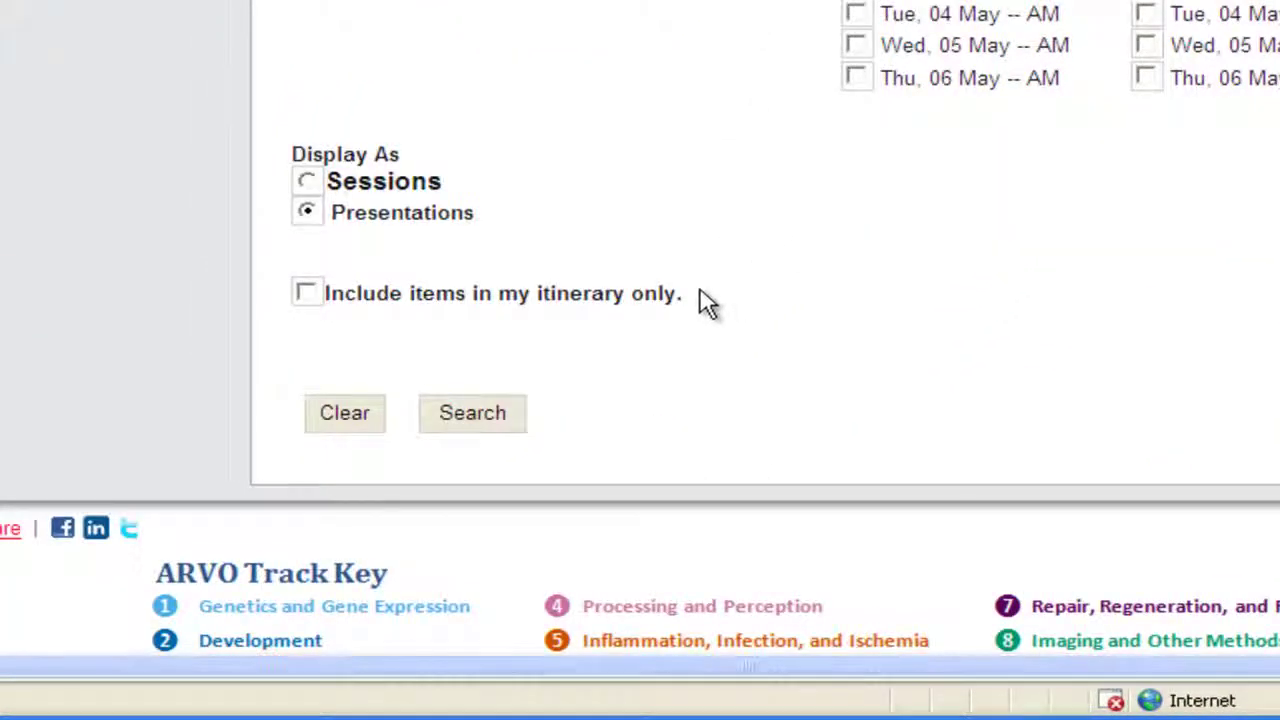
click(305, 298)
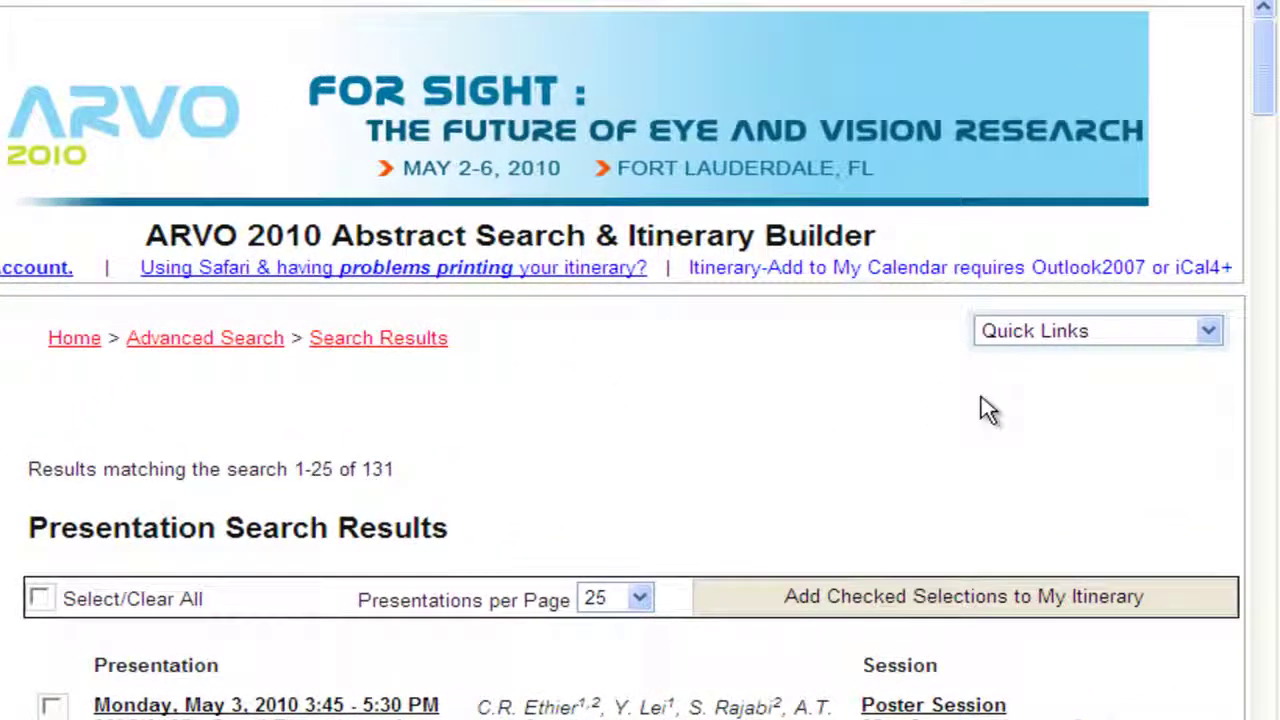
drag(1266, 100, 1268, 140)
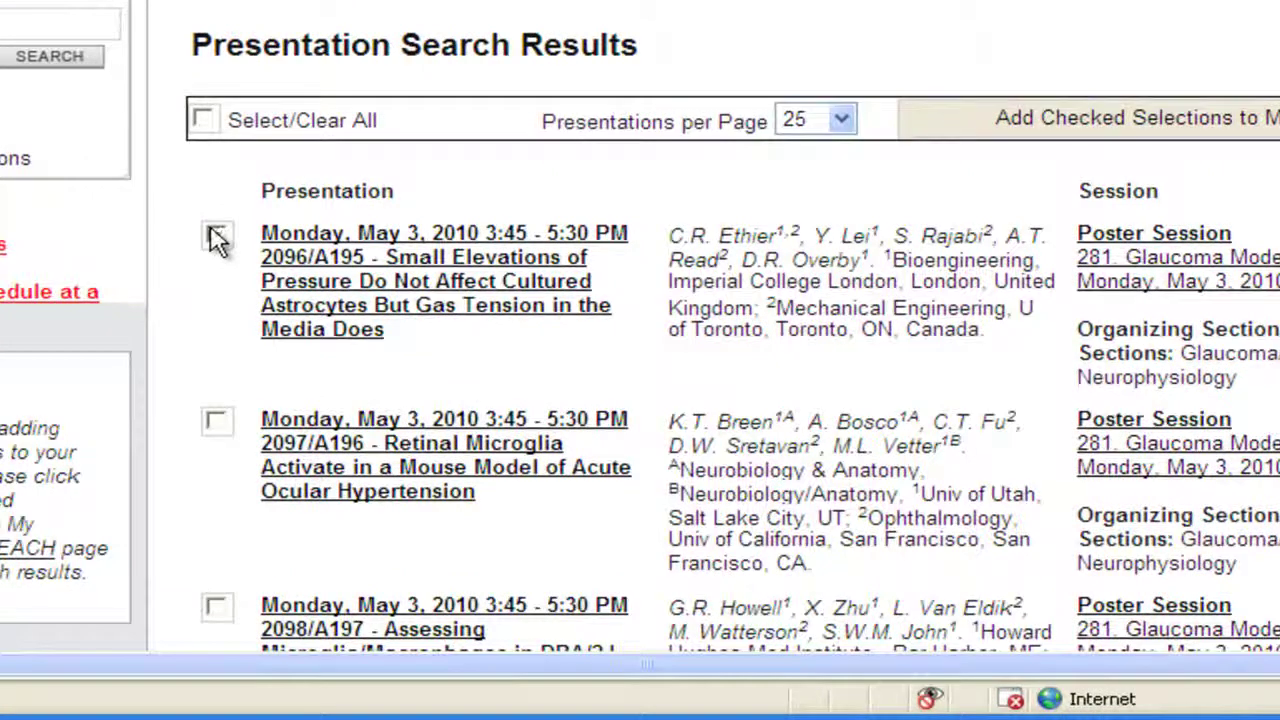
Tick the first presentation result, then go back to the three Session Search Results.
click(213, 236)
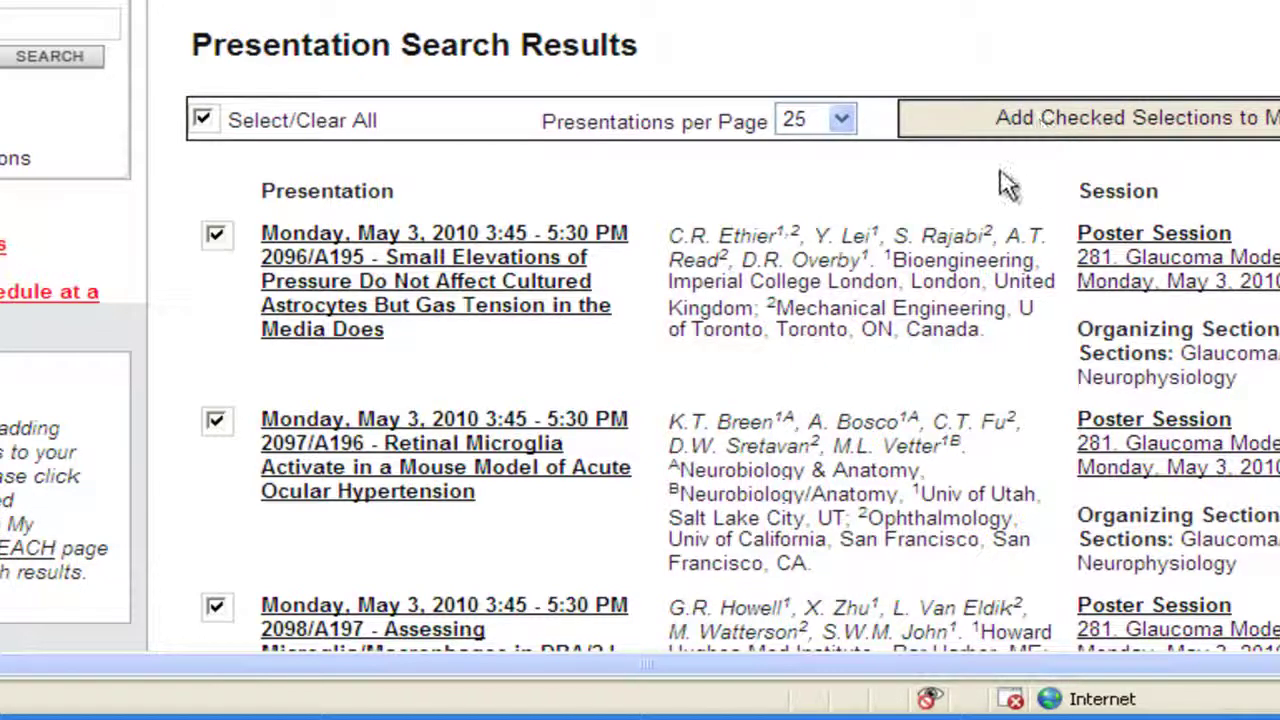
key(alt+Left)
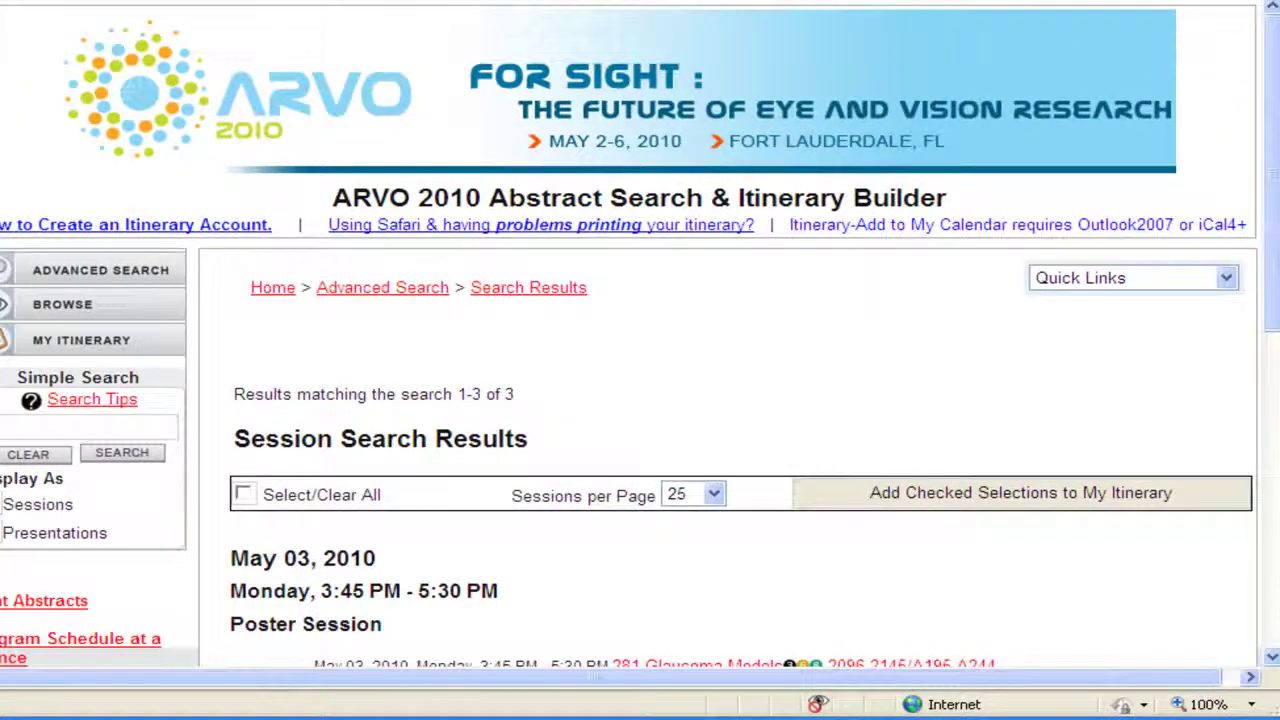
Add session 281 Glaucoma Models to the itinerary and open its Session Detail page.
scroll(1195, 360, down, 3)
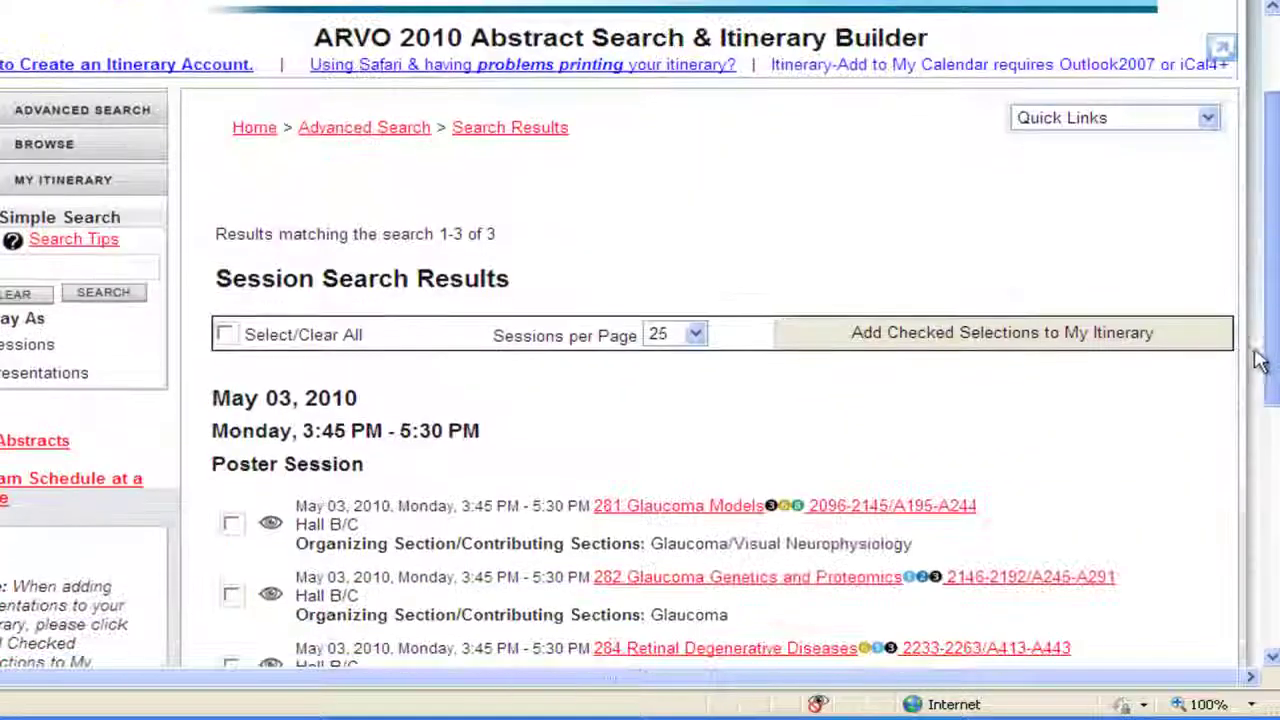
click(231, 523)
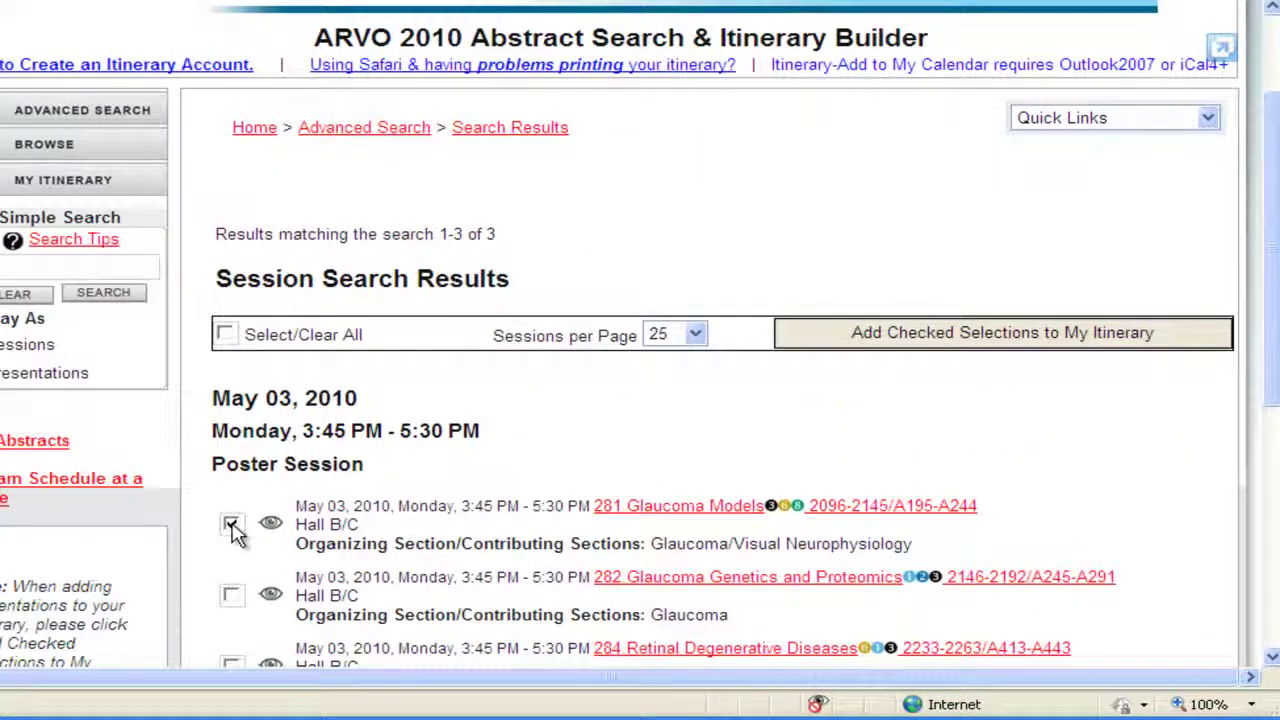
click(920, 352)
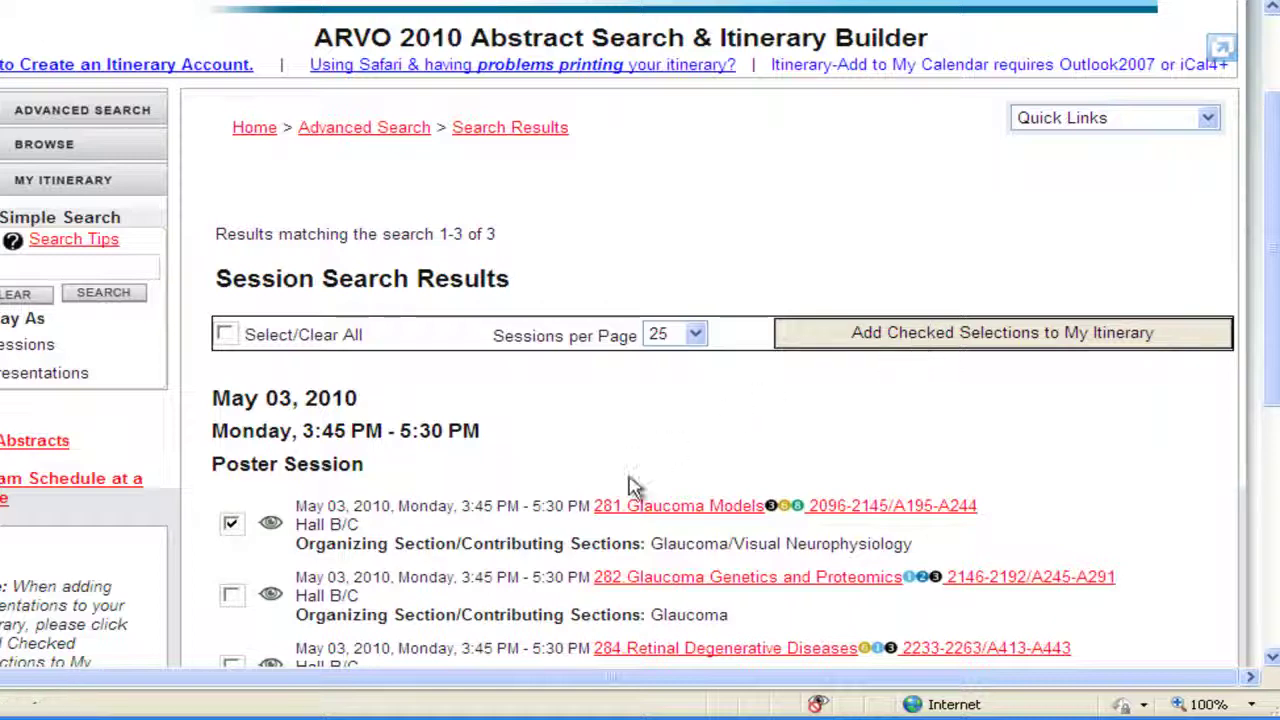
click(668, 507)
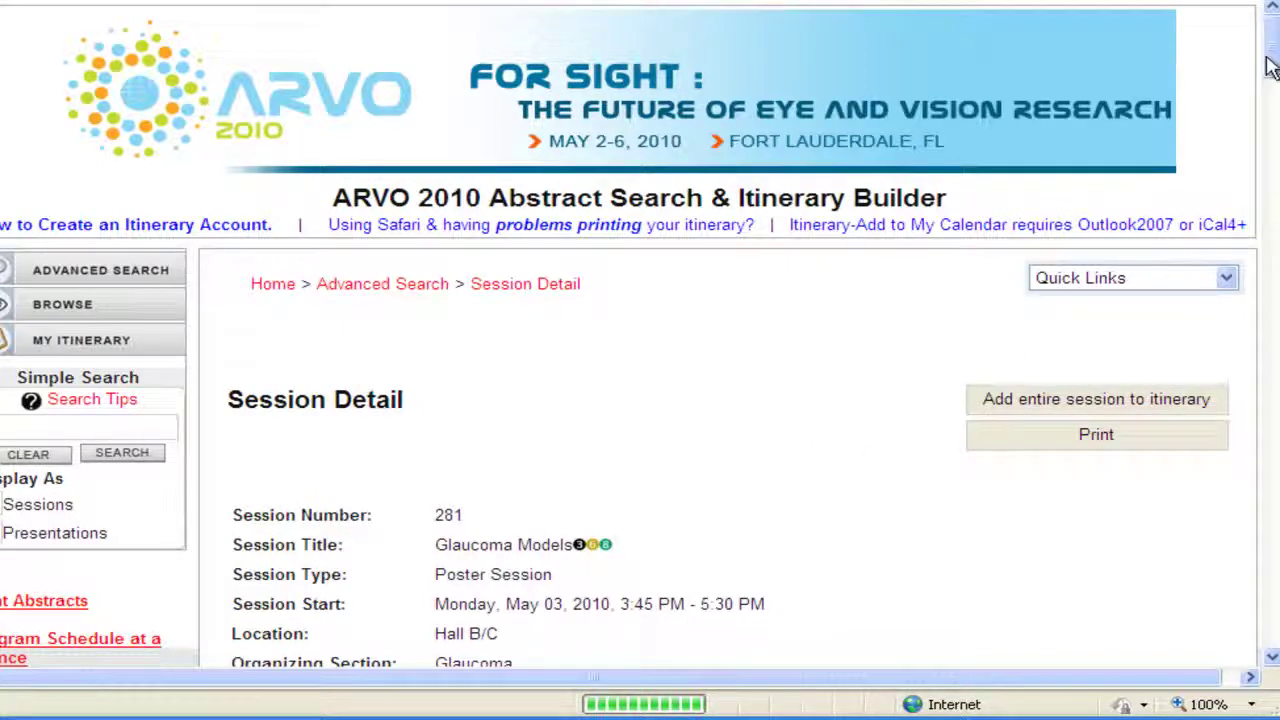
In session 281, tick the first presentation and the Retinal Microglia presentation 2097/A196.
scroll(676, 201, down, 5)
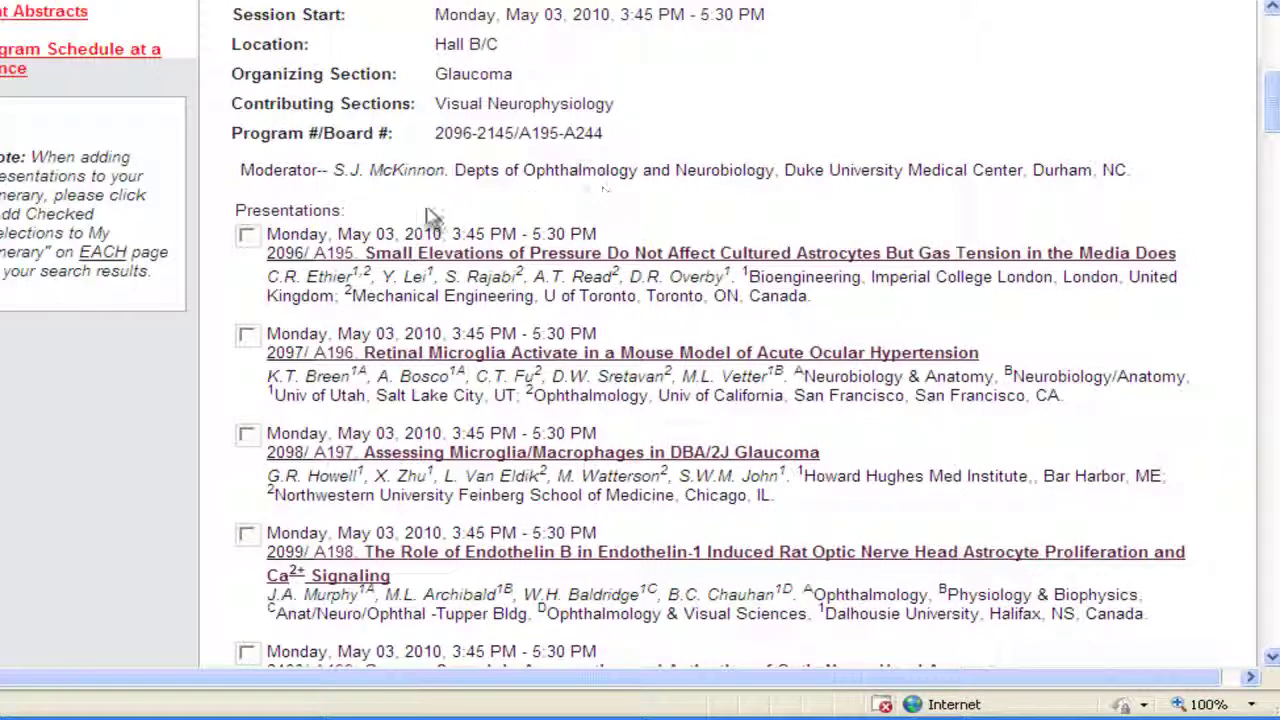
click(246, 237)
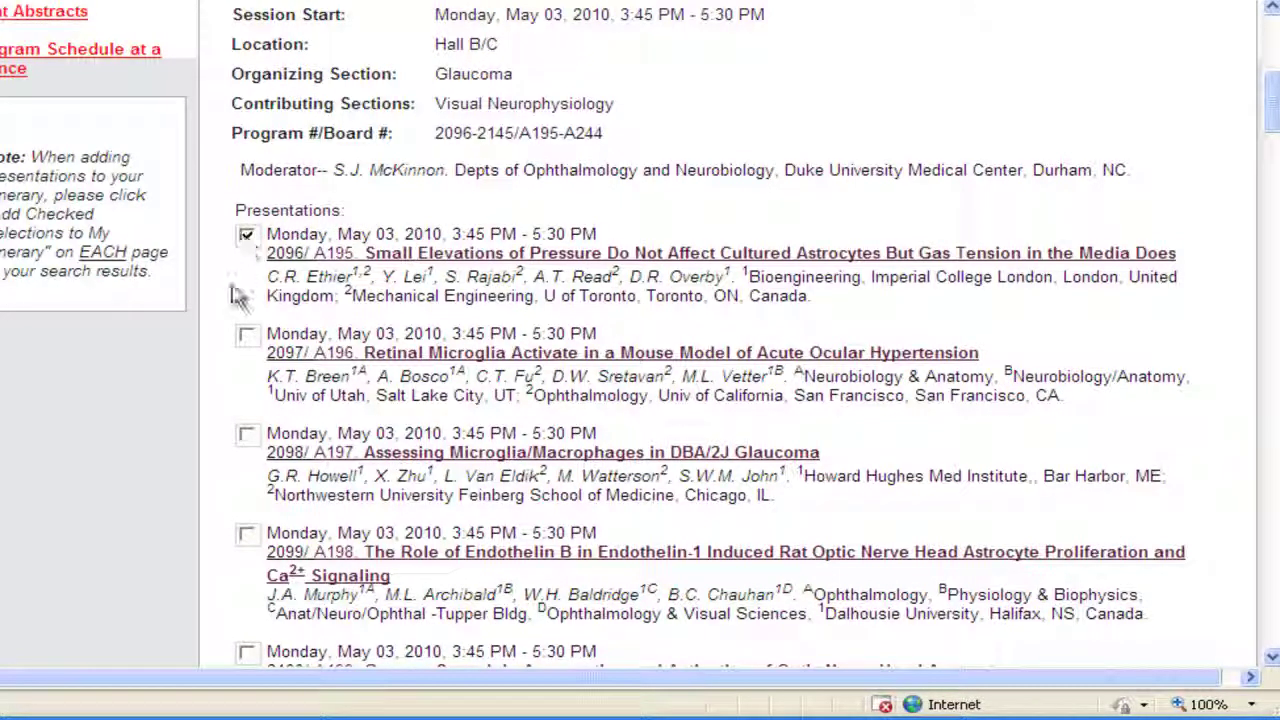
click(247, 337)
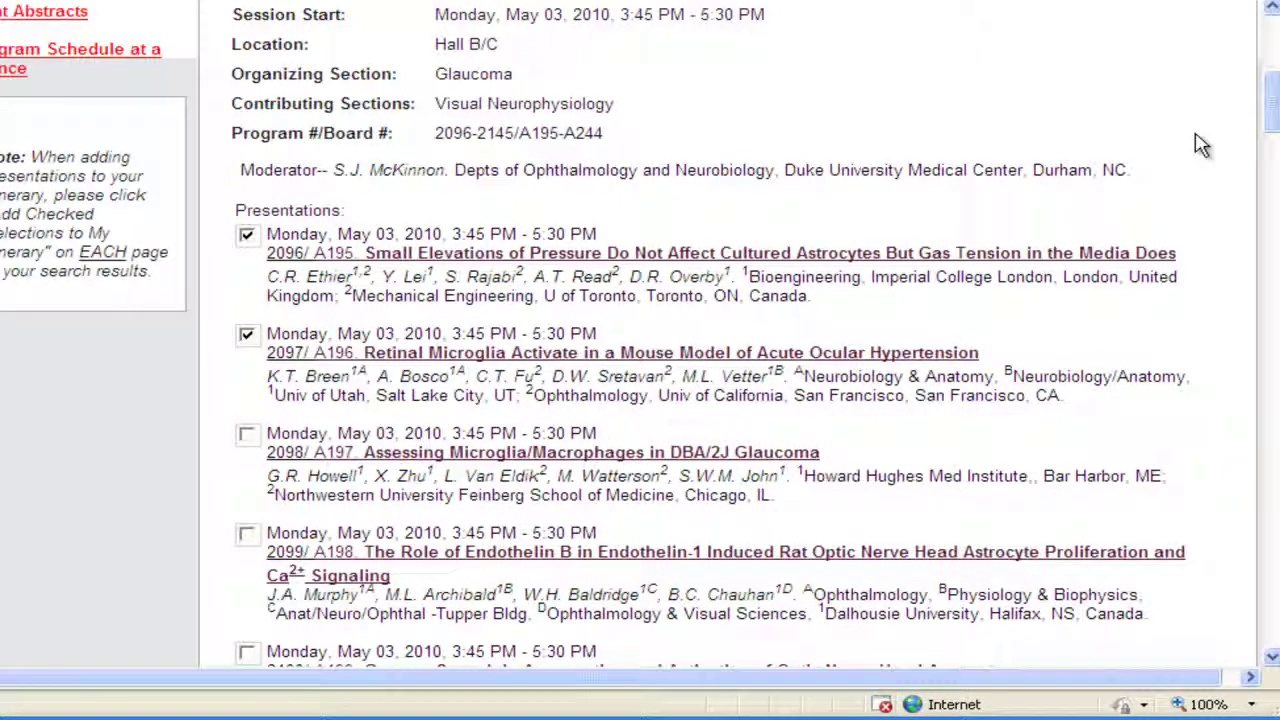
drag(1266, 114, 1266, 600)
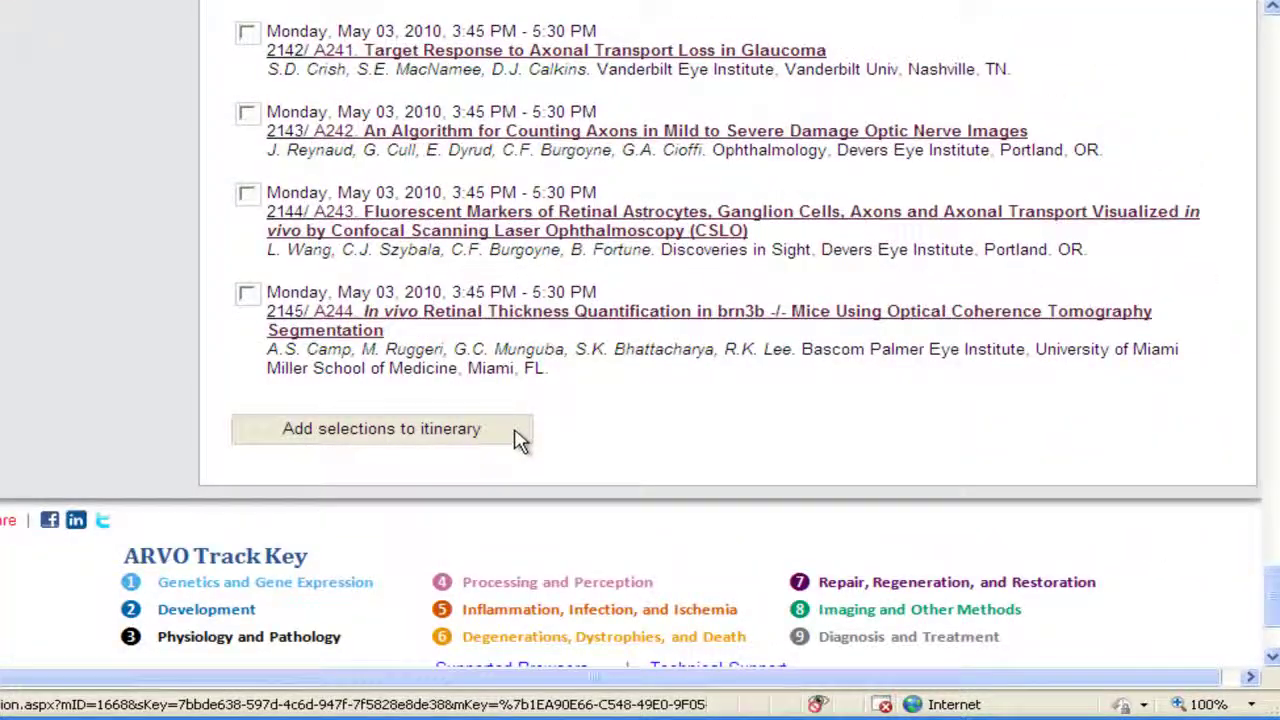
drag(1270, 603, 1272, 70)
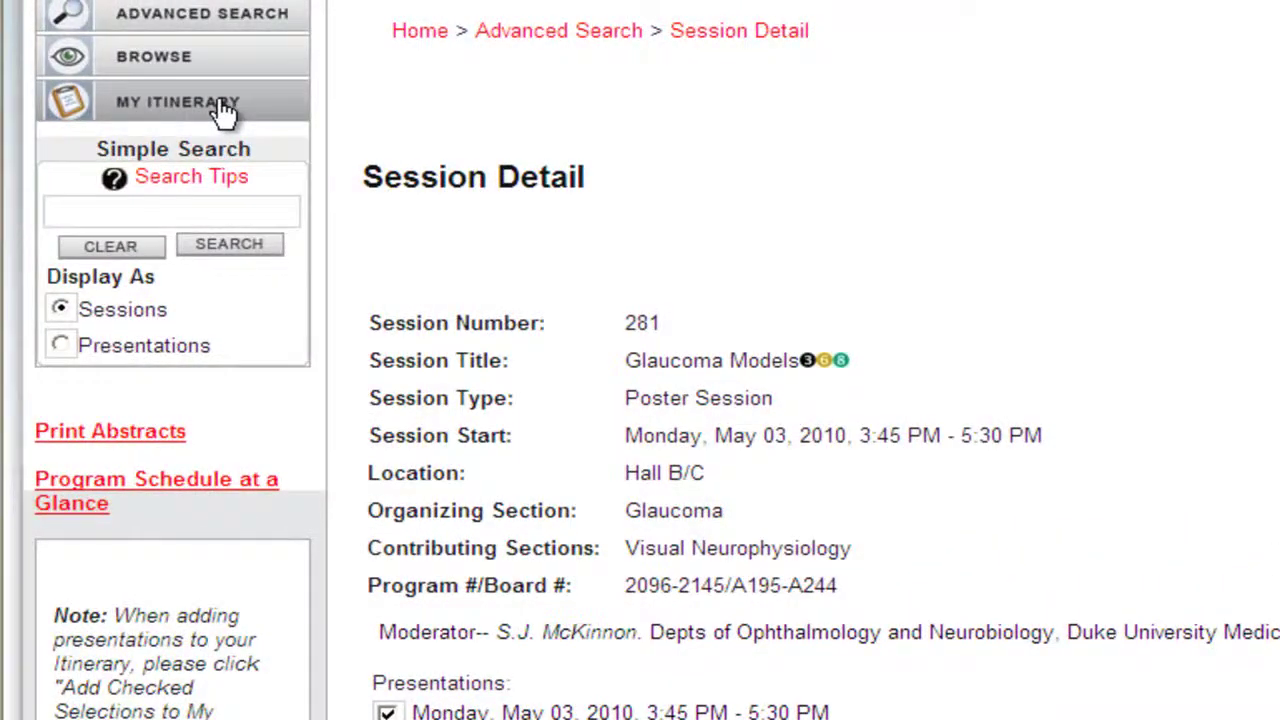
Generate the itinerary Conflict Report showing Paper Sessions 206 and 220 clashing on May 3.
click(222, 112)
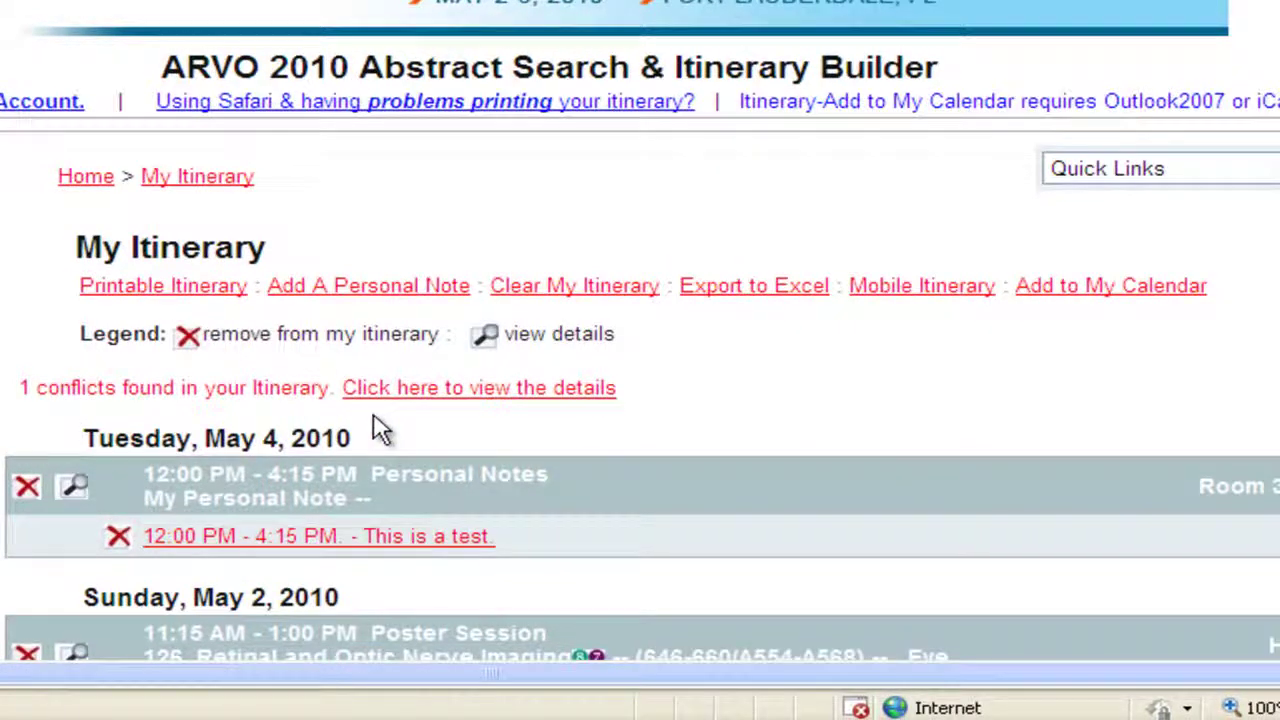
click(507, 402)
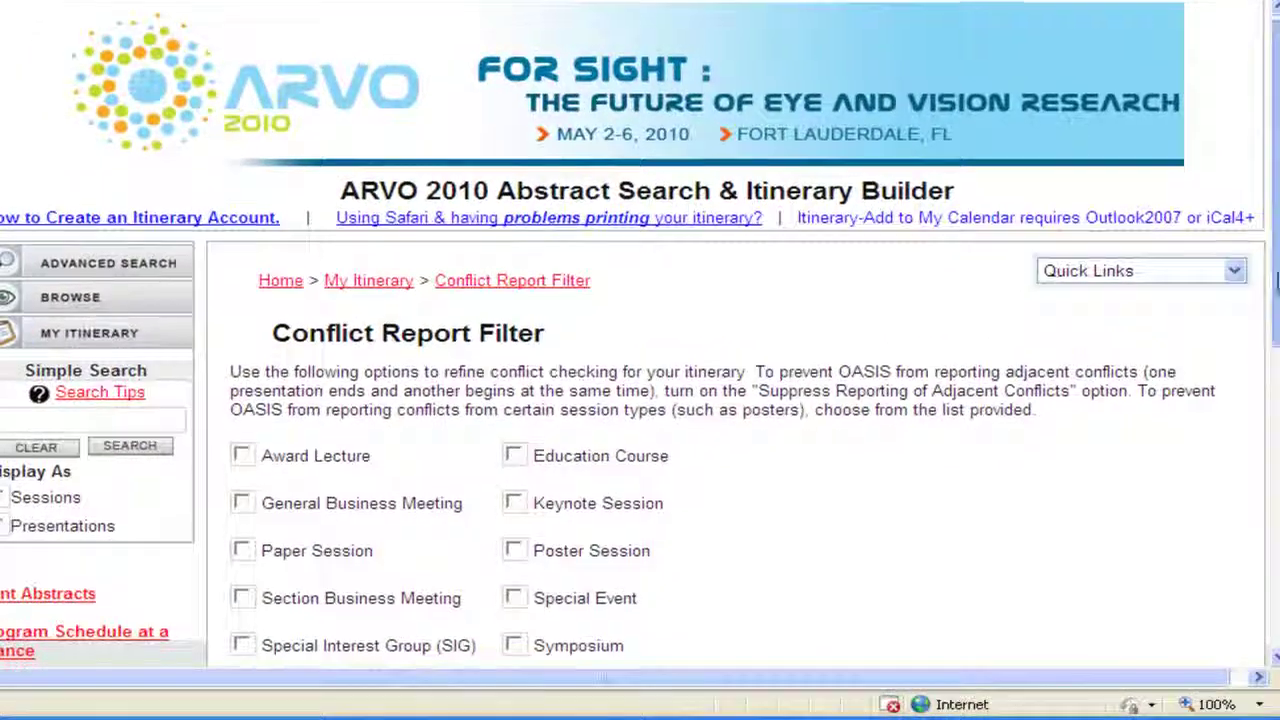
scroll(528, 549, down, 3)
click(305, 606)
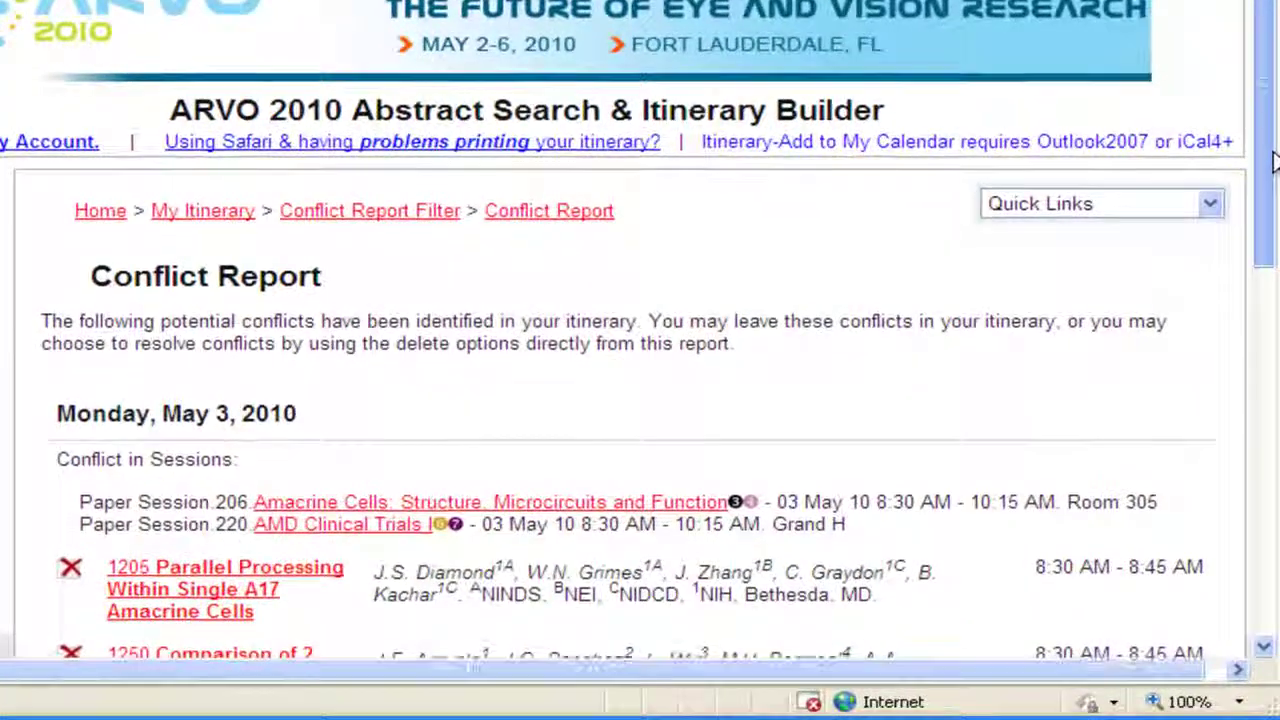
drag(1275, 163, 1268, 303)
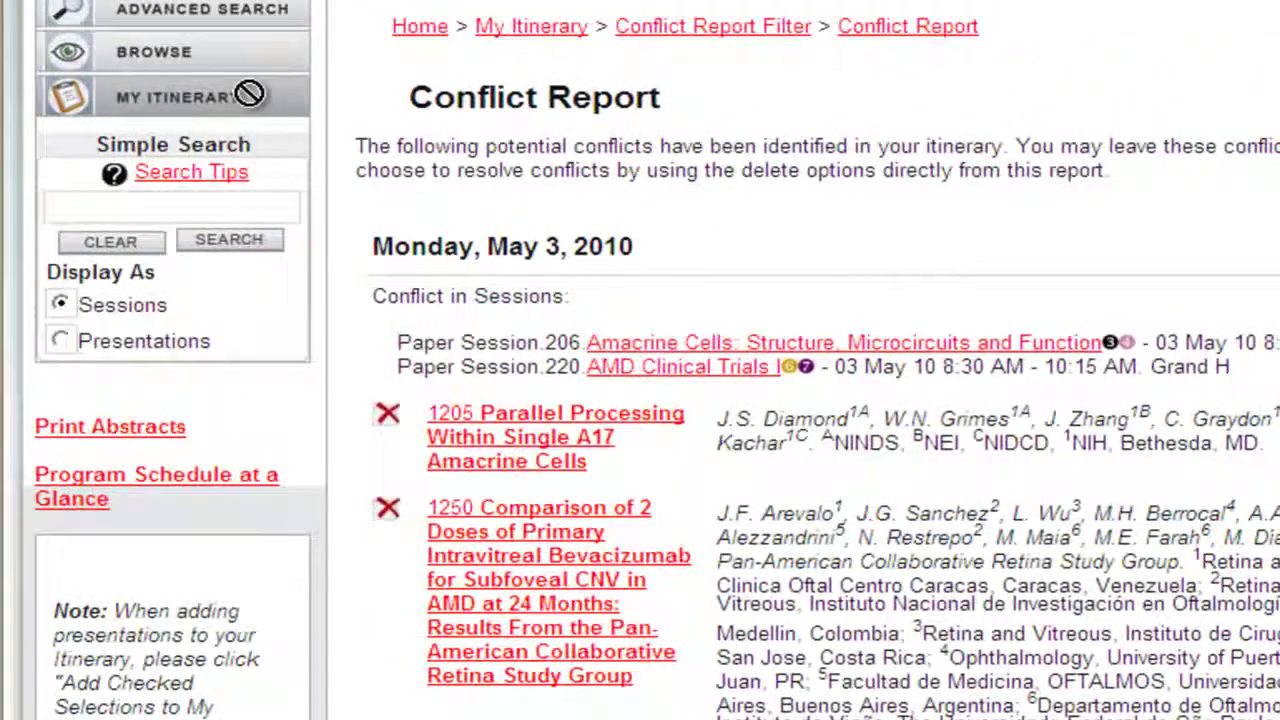
On My Itinerary, start deleting presentation 650/A558, then cancel to keep it.
click(205, 100)
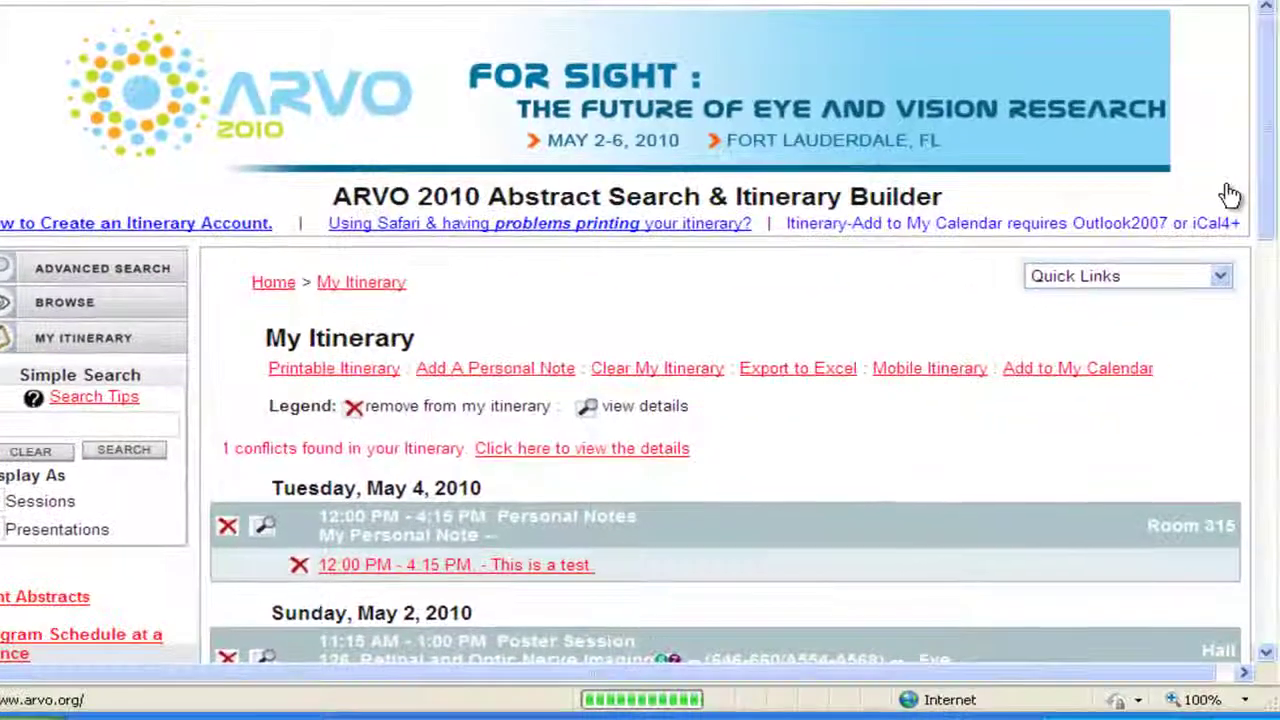
drag(1266, 165, 1272, 256)
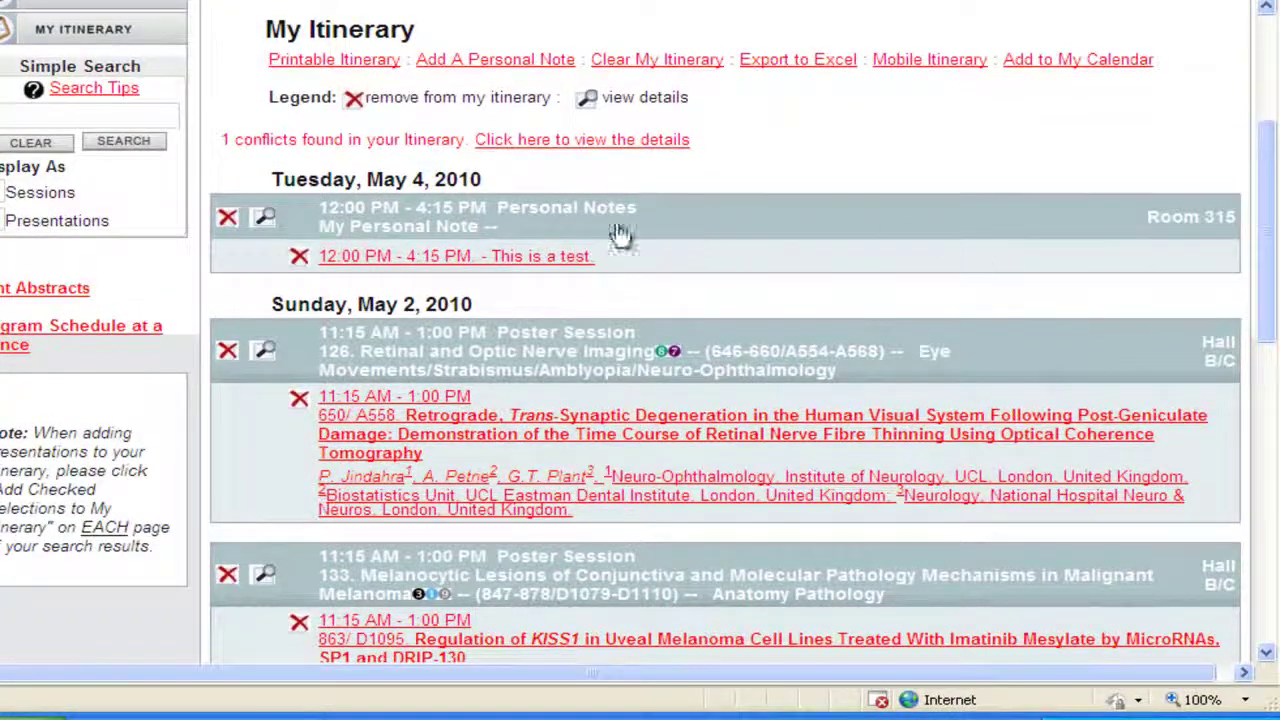
click(299, 400)
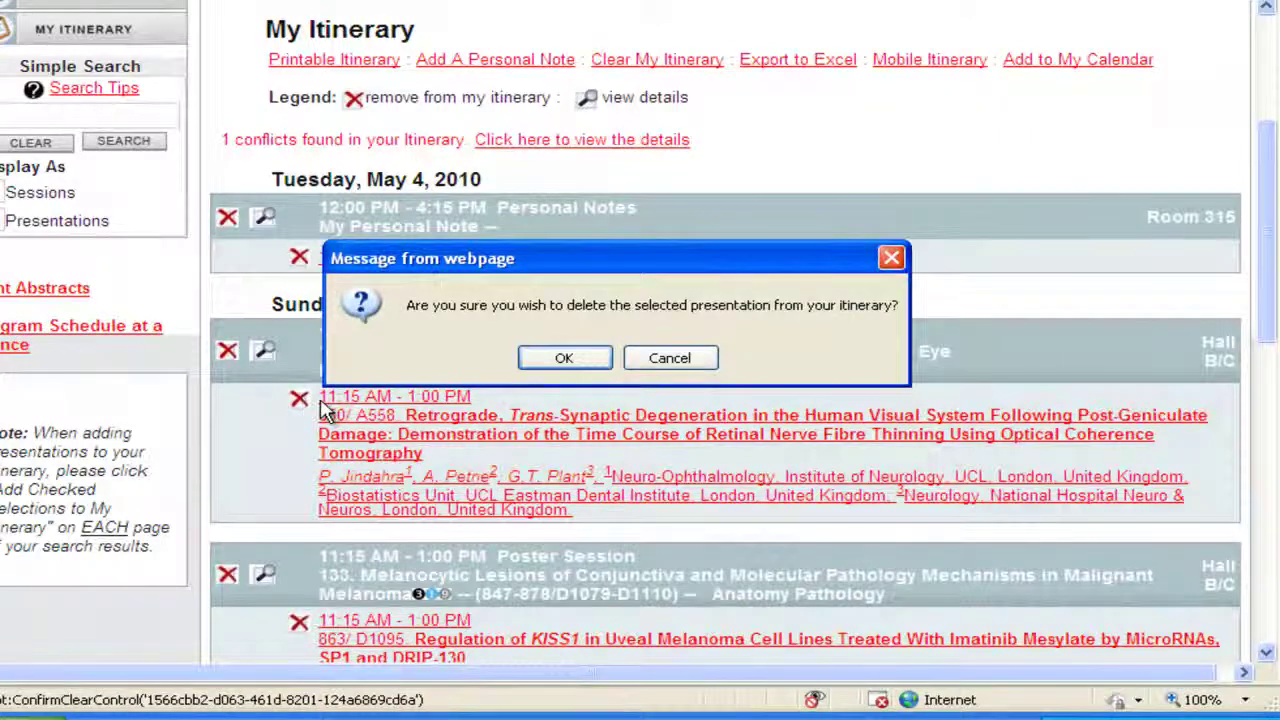
click(670, 362)
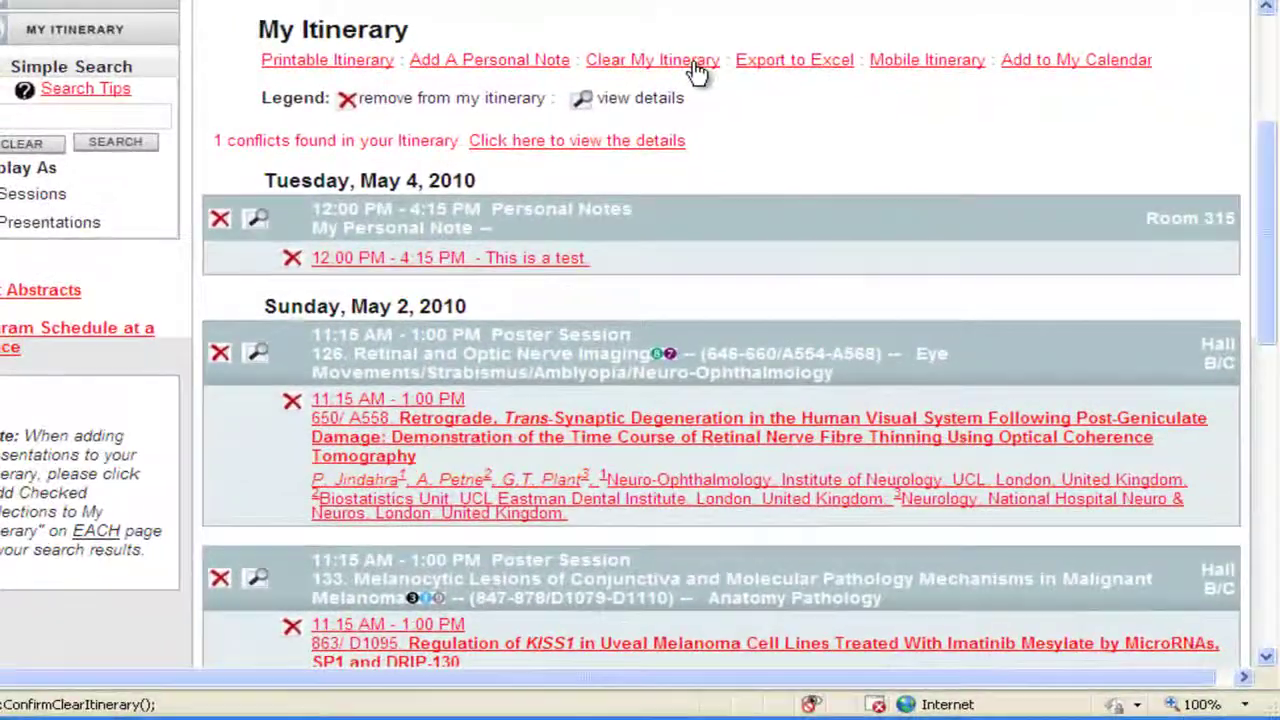
click(721, 82)
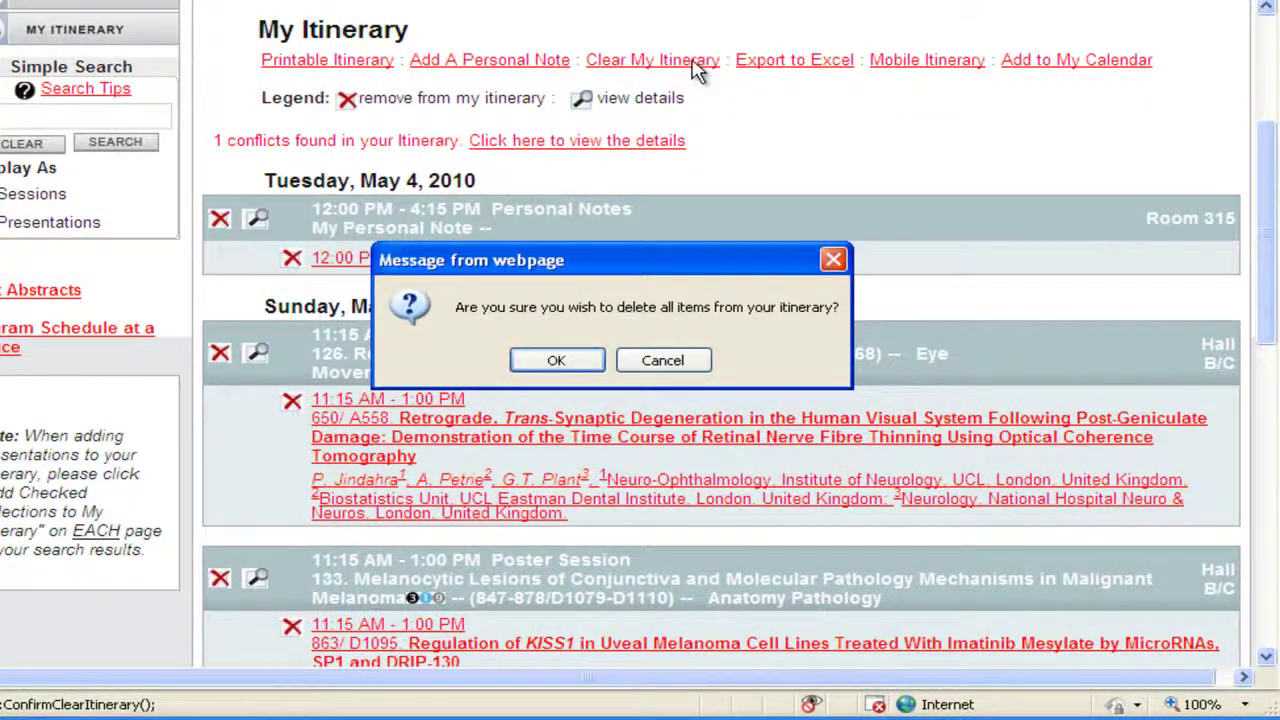
click(655, 362)
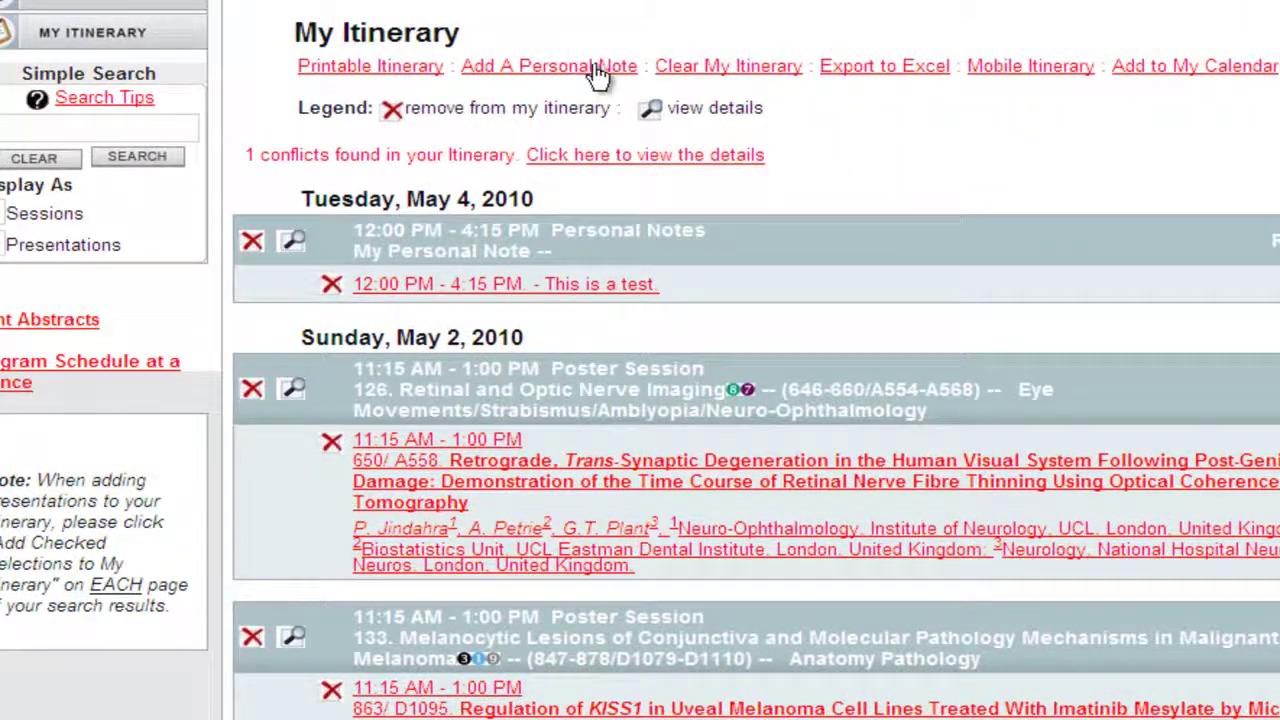
Abandon a new personal note, then reopen the 'This is a test.' Room 315 note and save it.
click(597, 70)
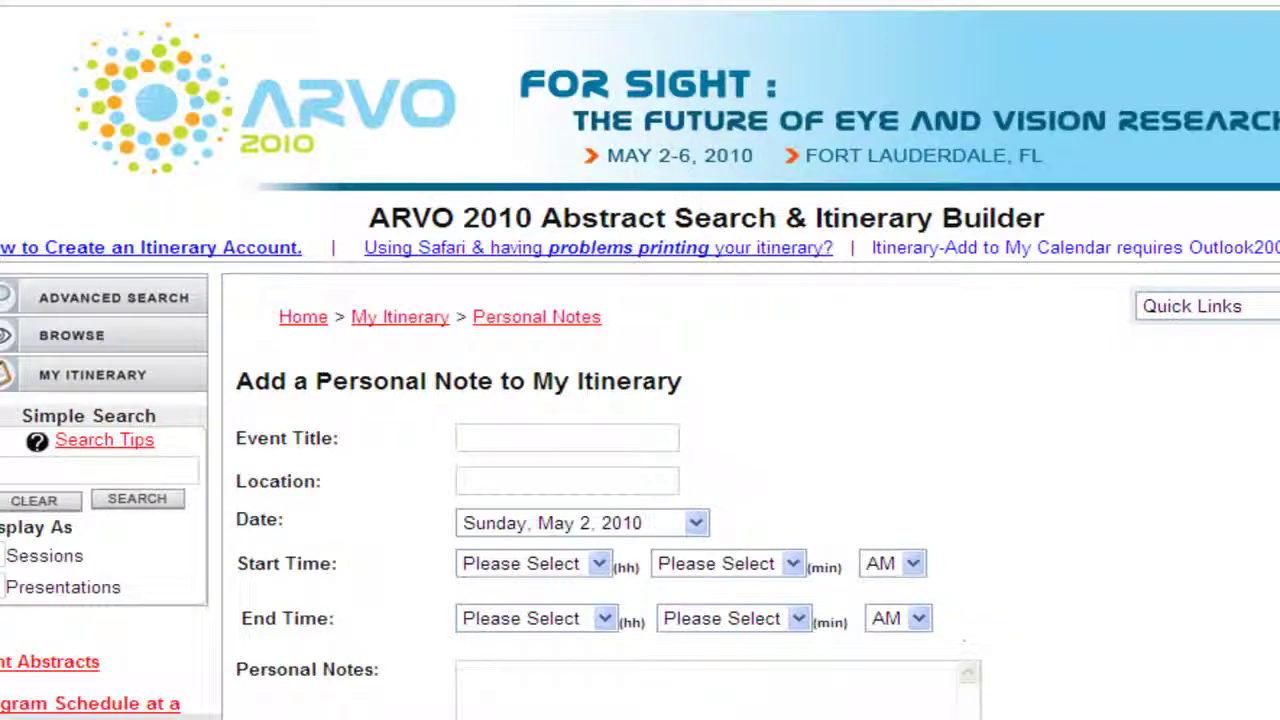
scroll(825, 625, down, 3)
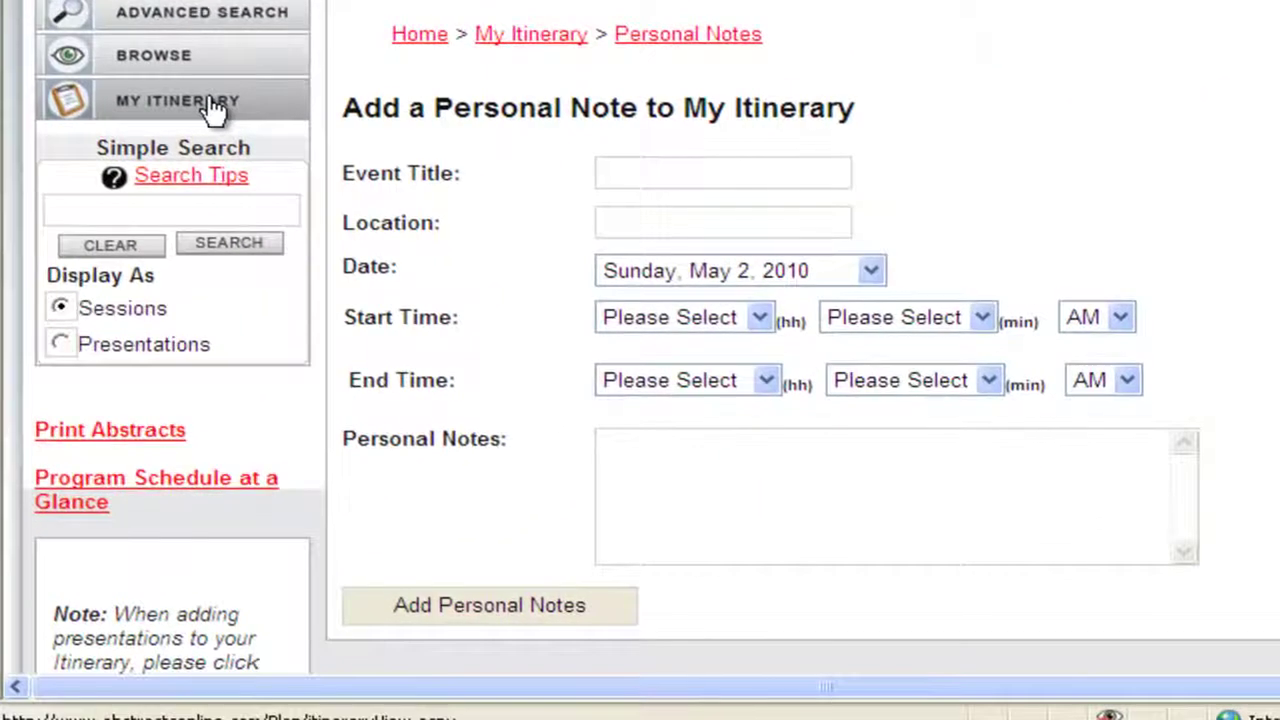
click(150, 234)
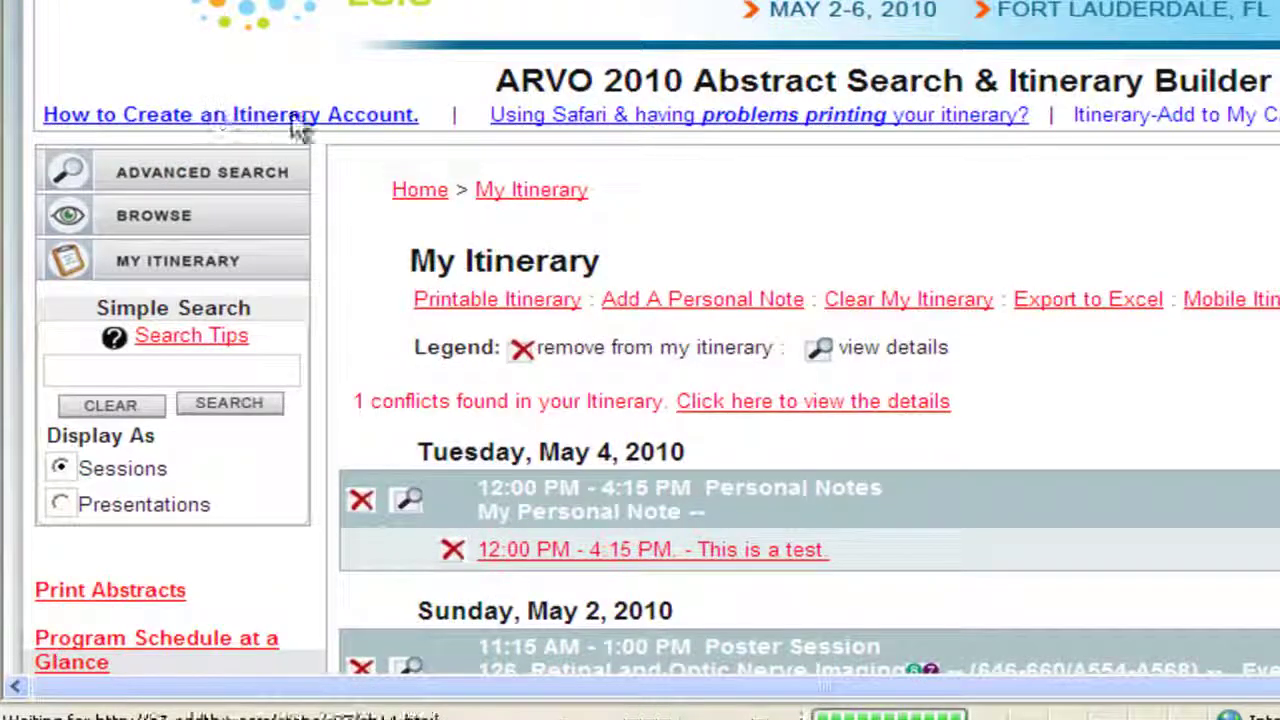
click(598, 553)
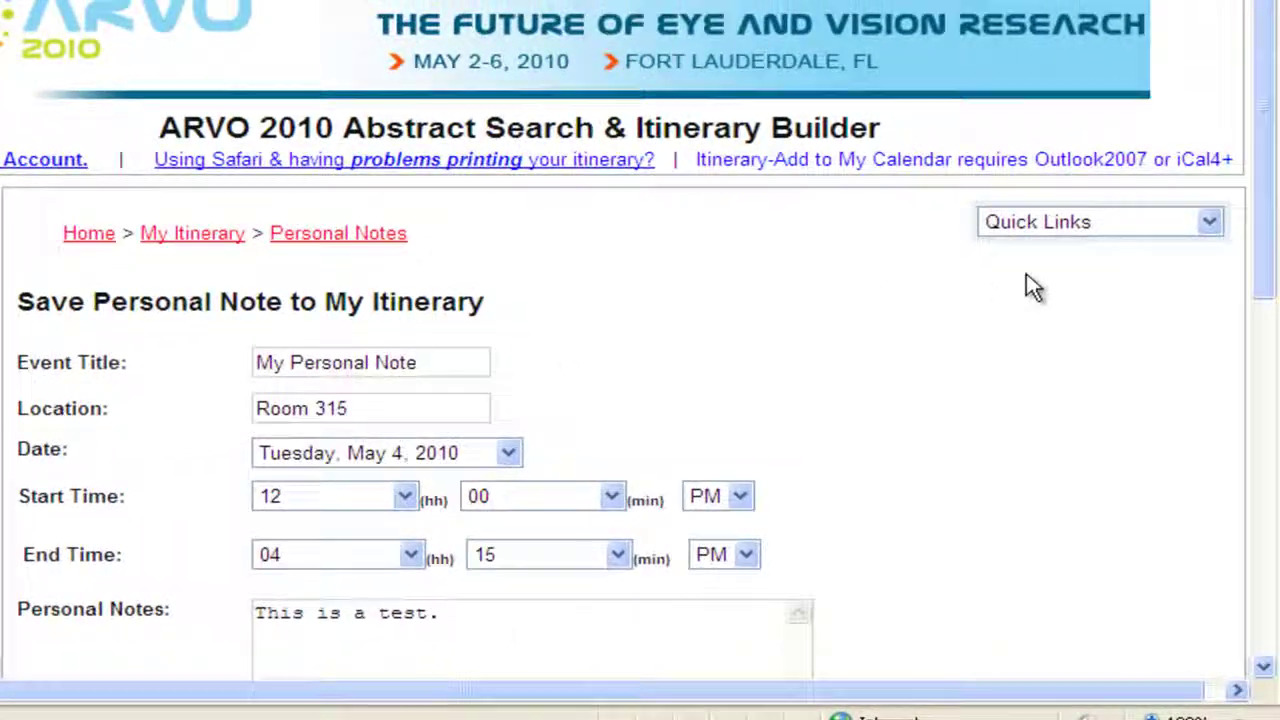
drag(1260, 206, 1262, 290)
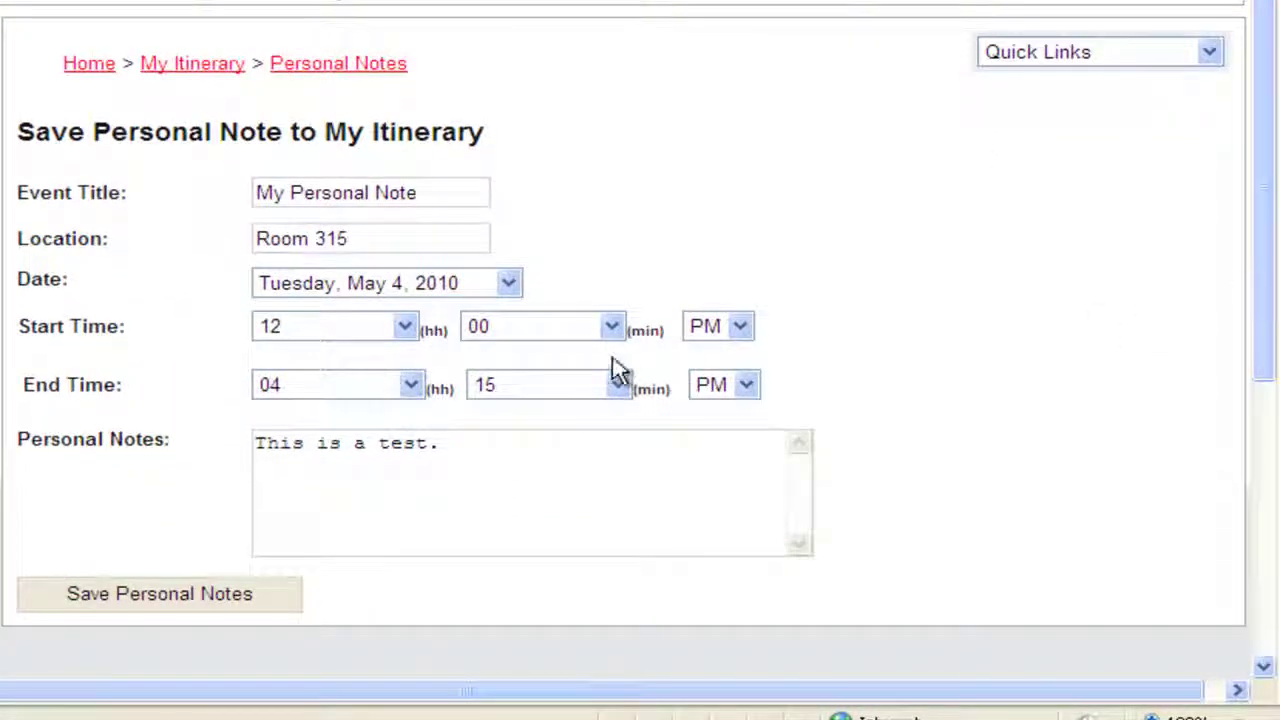
click(280, 596)
click(1270, 165)
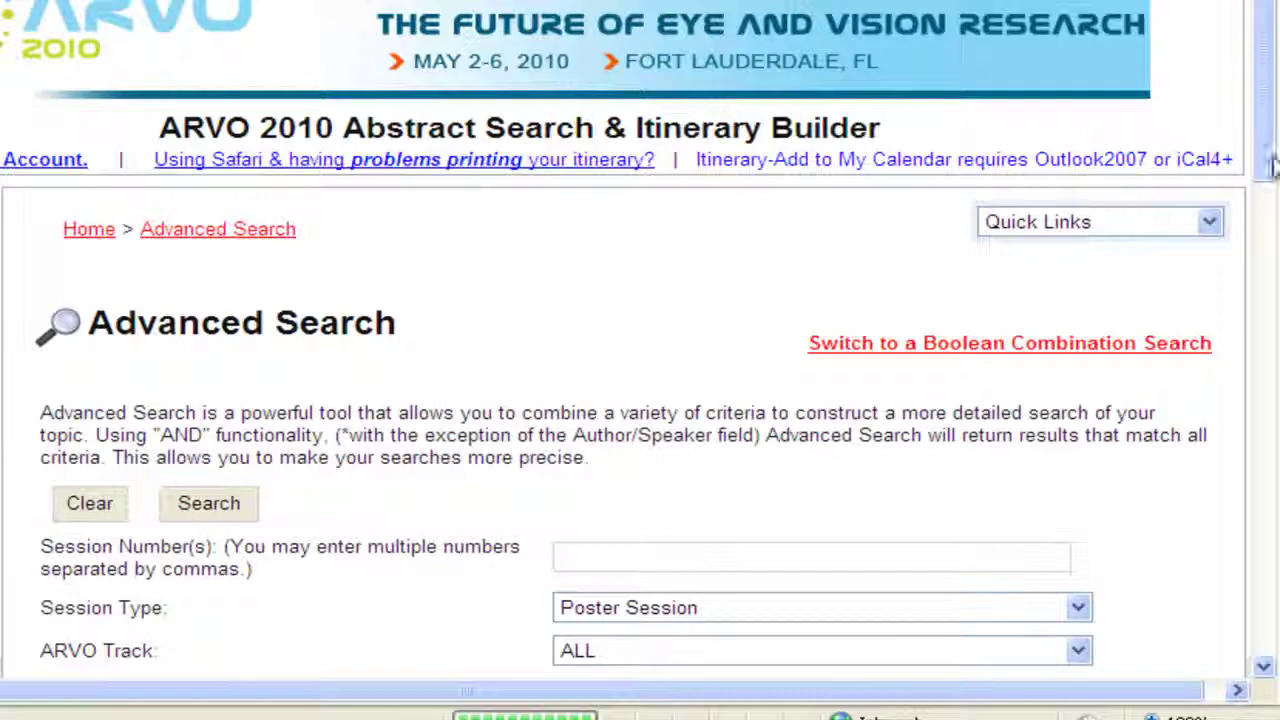
drag(1270, 165, 1260, 430)
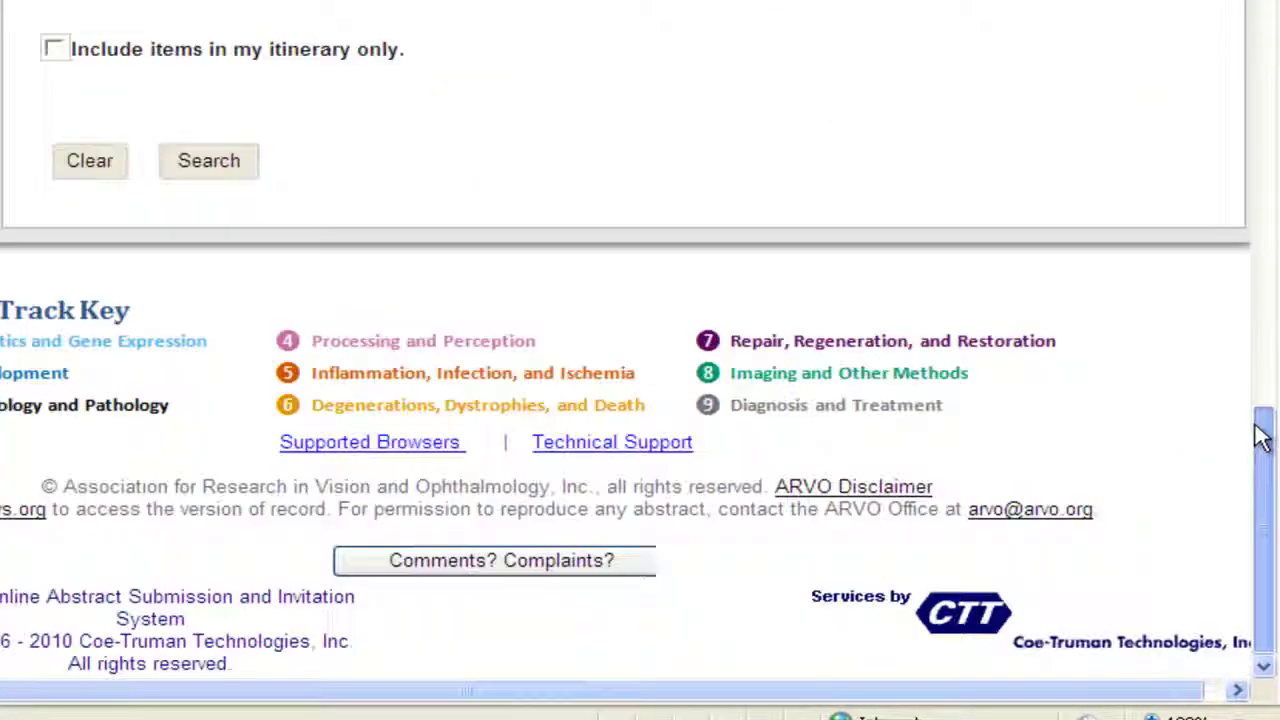